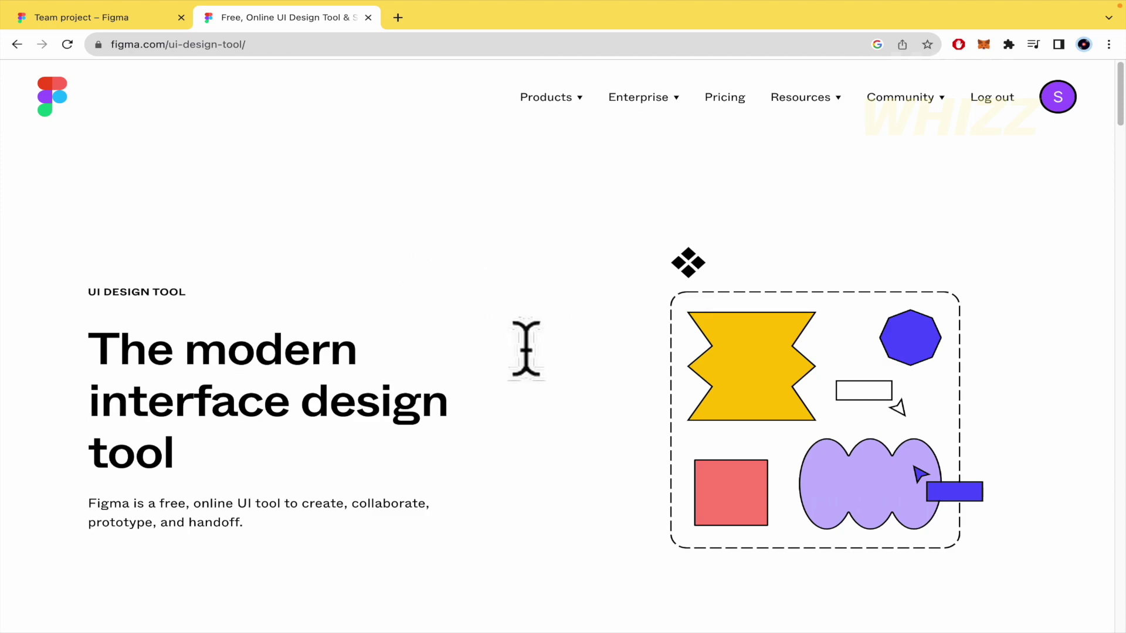
From the Team project's file browser, create a new blank Untitled design file
scroll(526, 350, "down", 1)
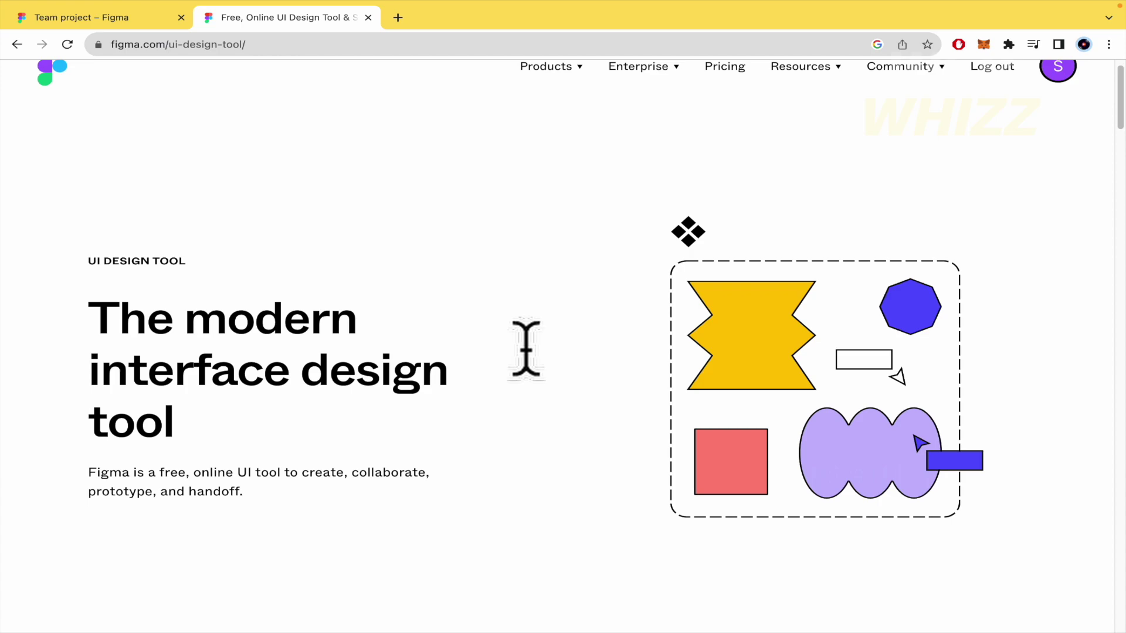
scroll(526, 350, "down", 3)
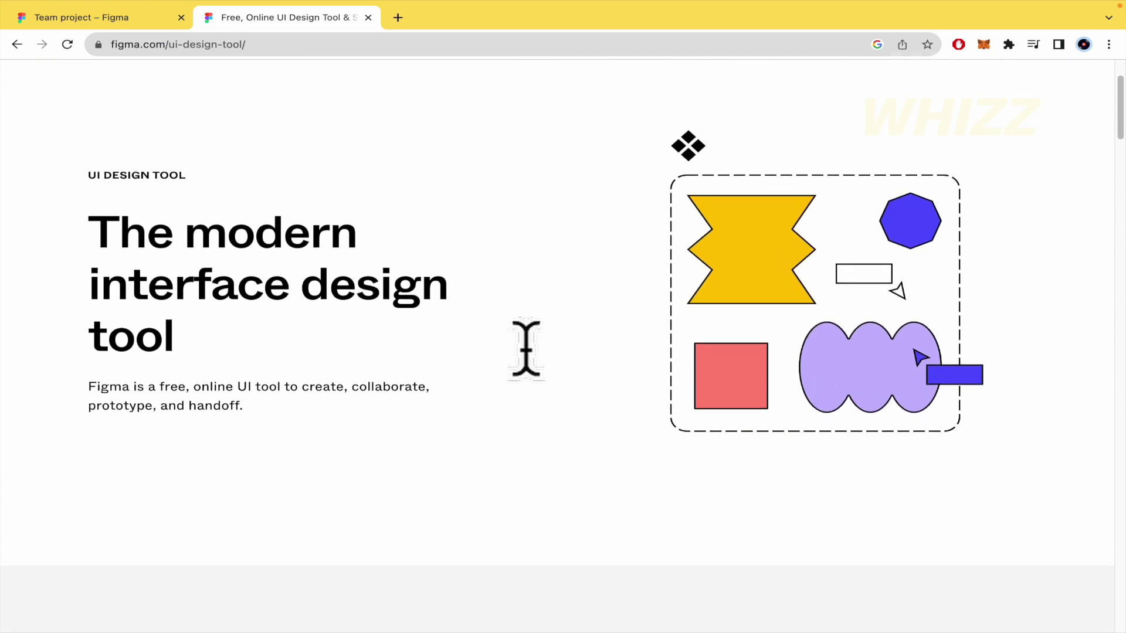
scroll(526, 350, "down", 7)
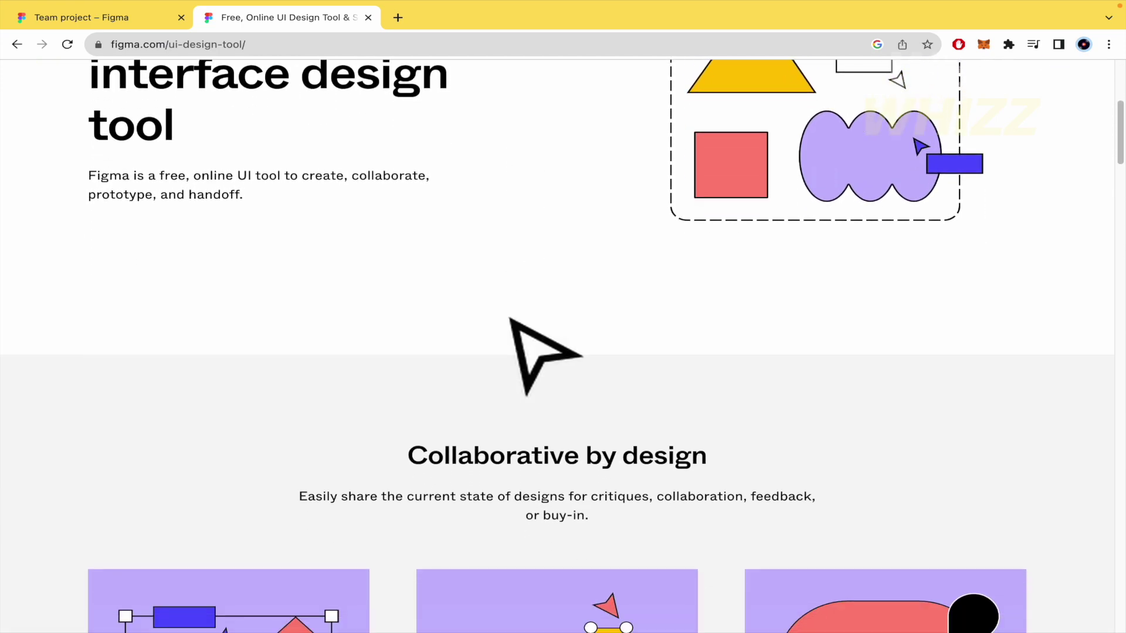
scroll(525, 351, "down", 10)
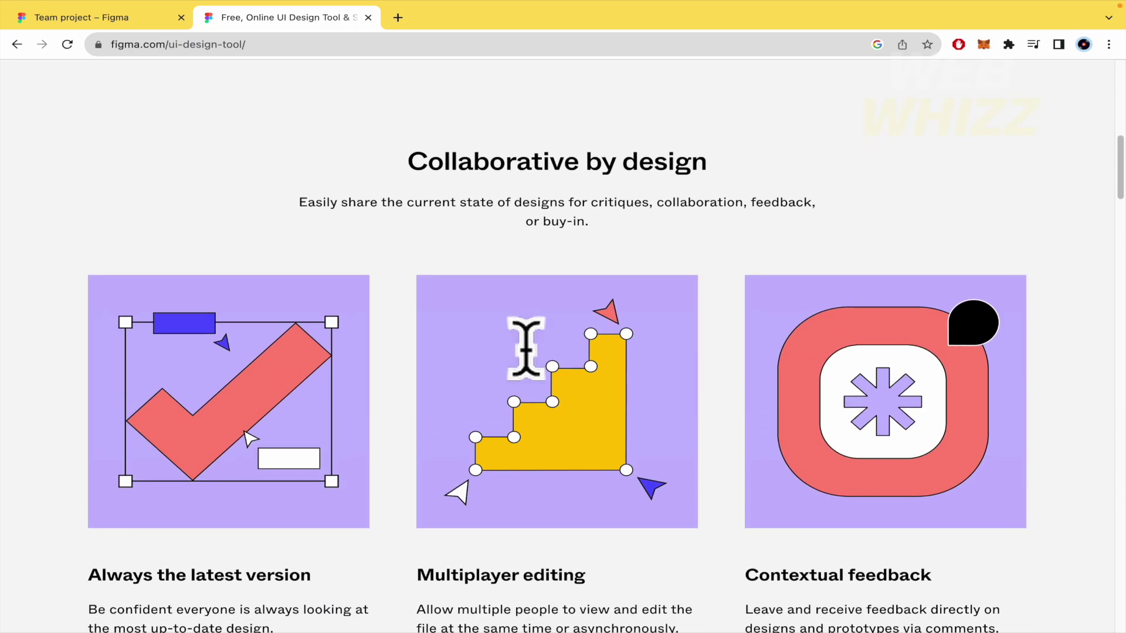
scroll(526, 347, "down", 6)
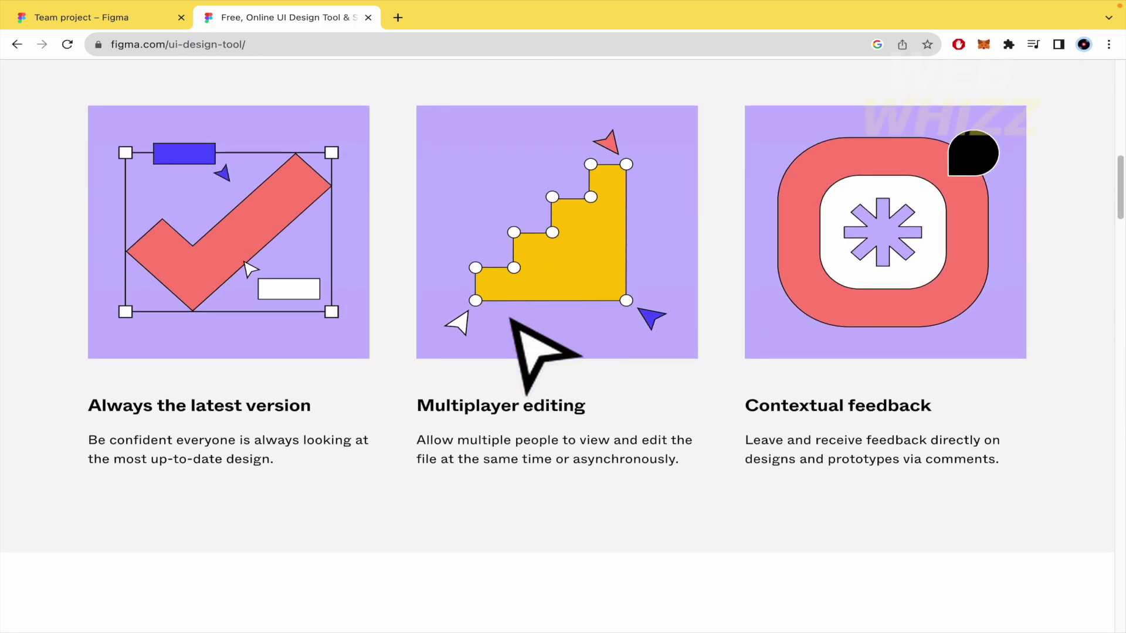
scroll(510, 321, "down", 10)
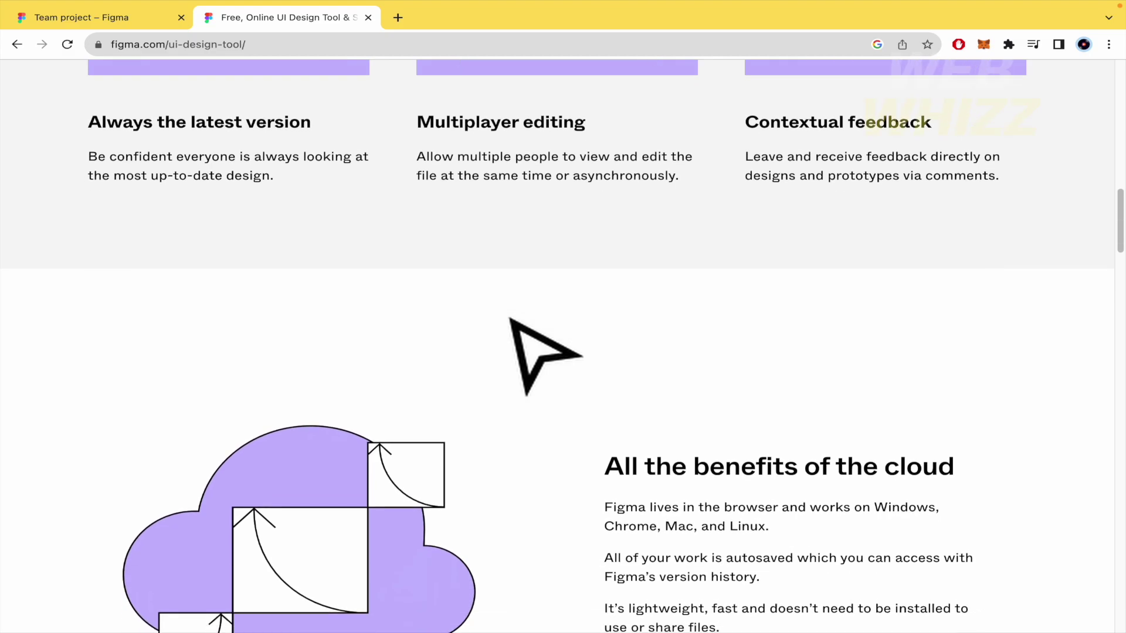
scroll(511, 320, "down", 7)
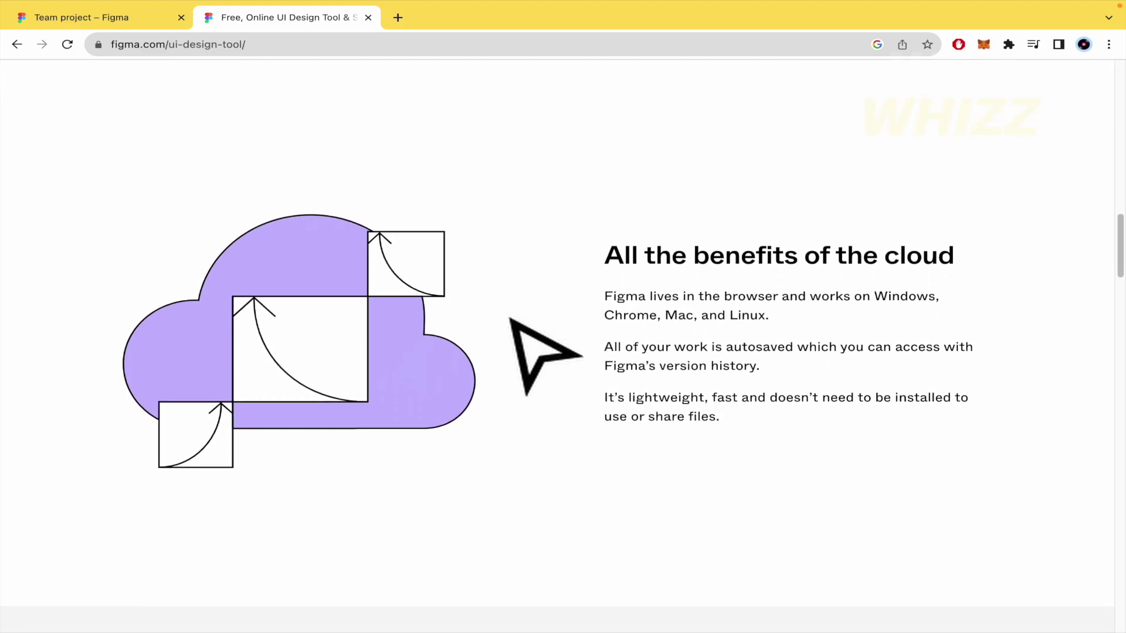
scroll(511, 320, "down", 10)
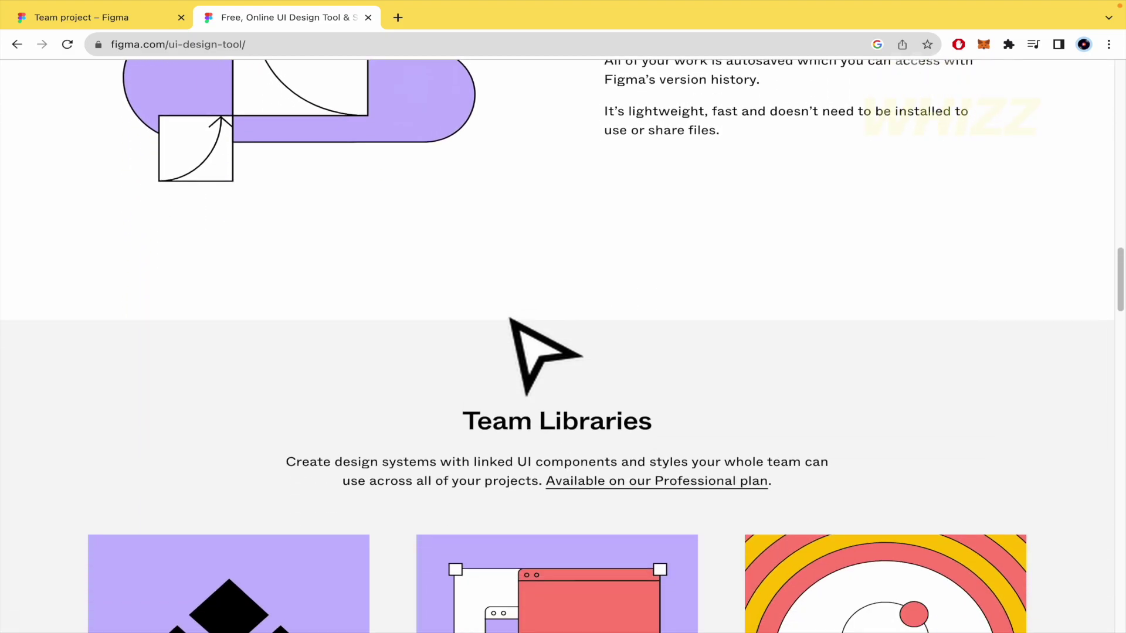
scroll(510, 321, "down", 8)
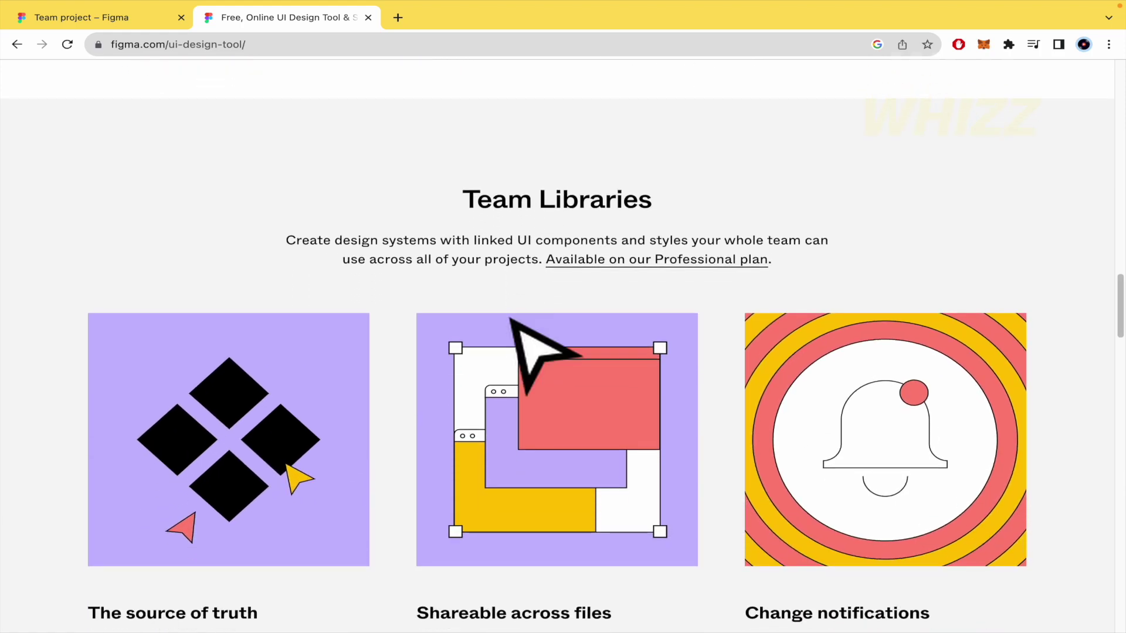
scroll(511, 320, "down", 9)
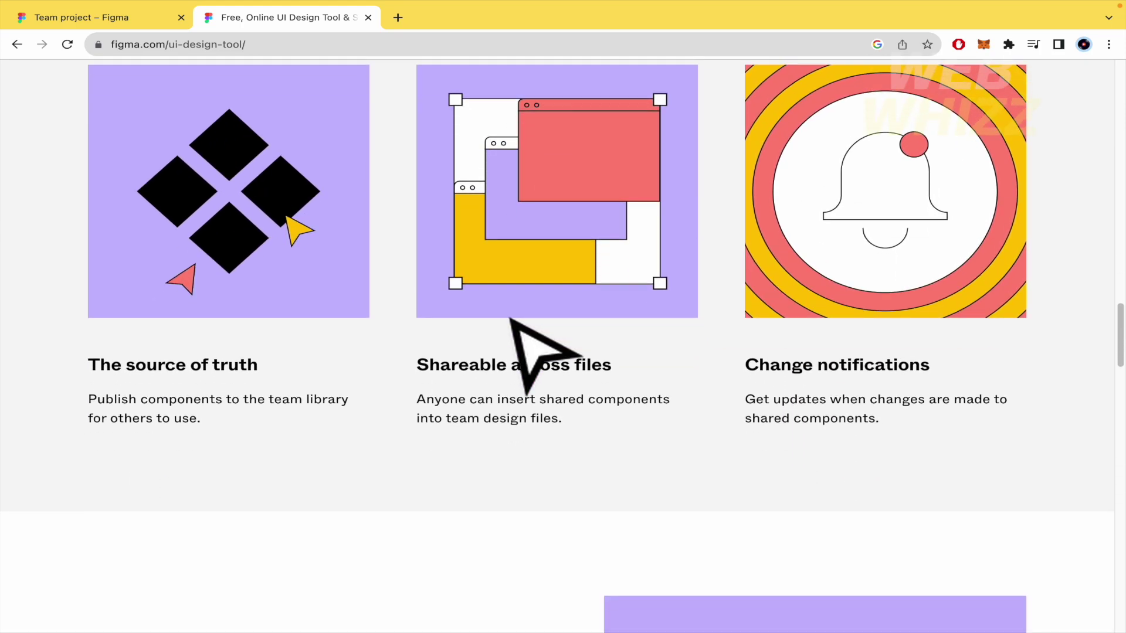
scroll(578, 384, "down", 16)
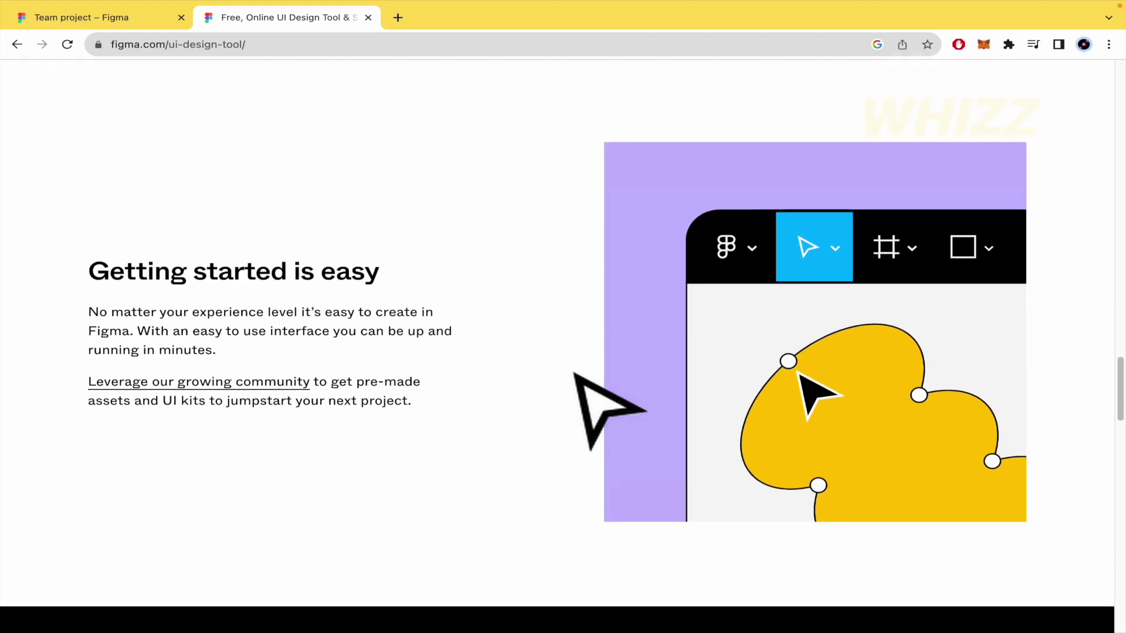
scroll(576, 374, "down", 5)
scroll(575, 374, "down", 15)
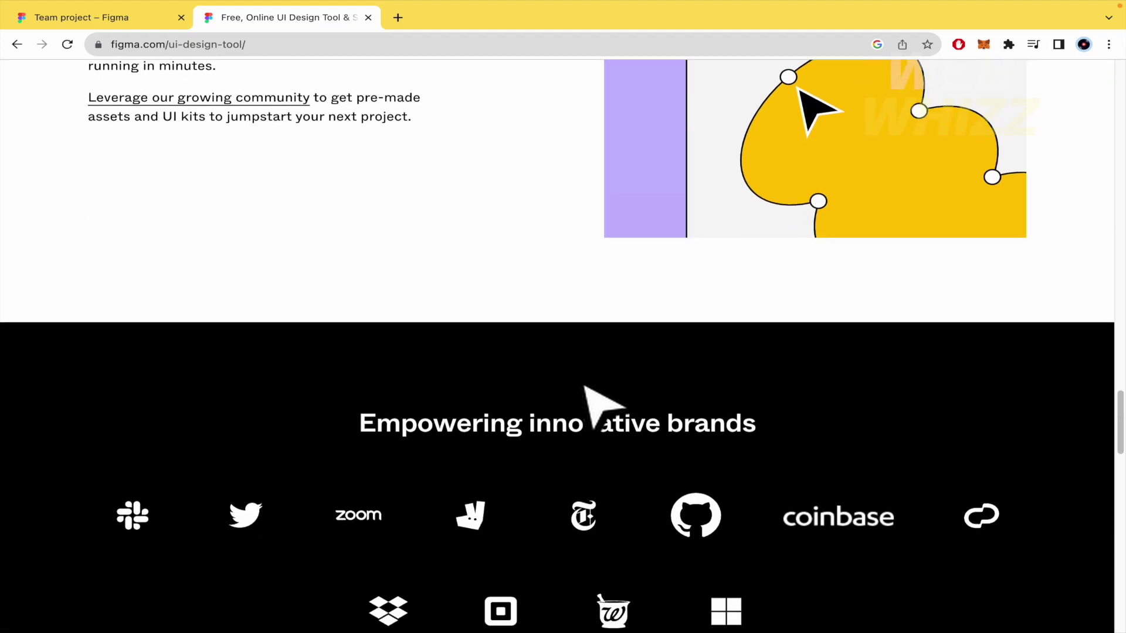
scroll(584, 387, "down", 20)
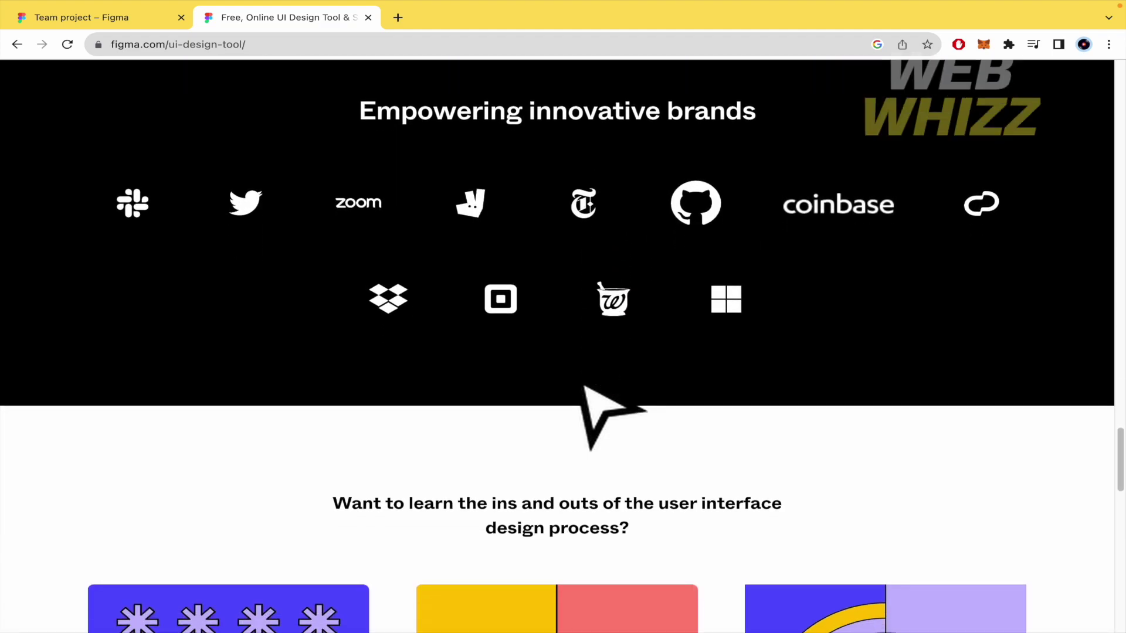
scroll(581, 379, "up", 19)
scroll(581, 393, "up", 20)
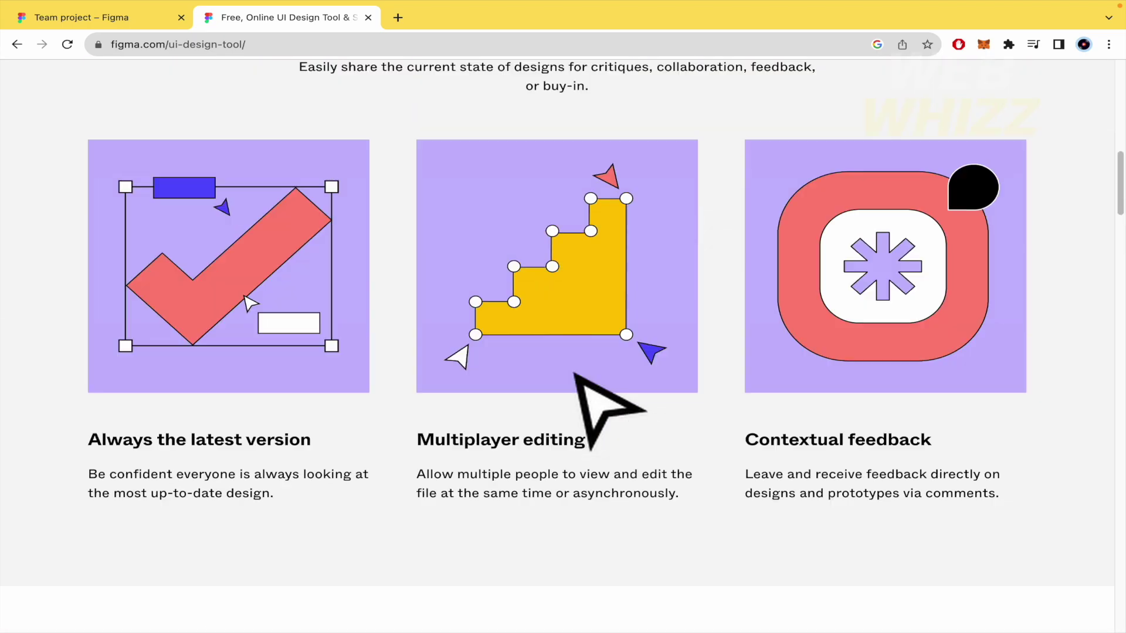
left_click(118, 17)
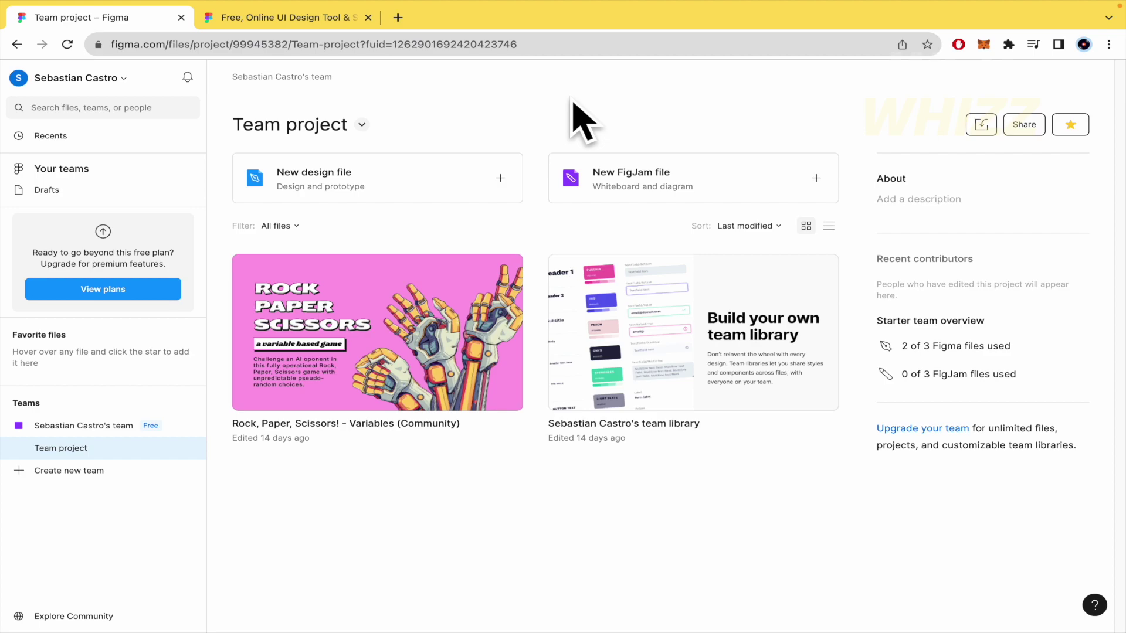
left_click(420, 201)
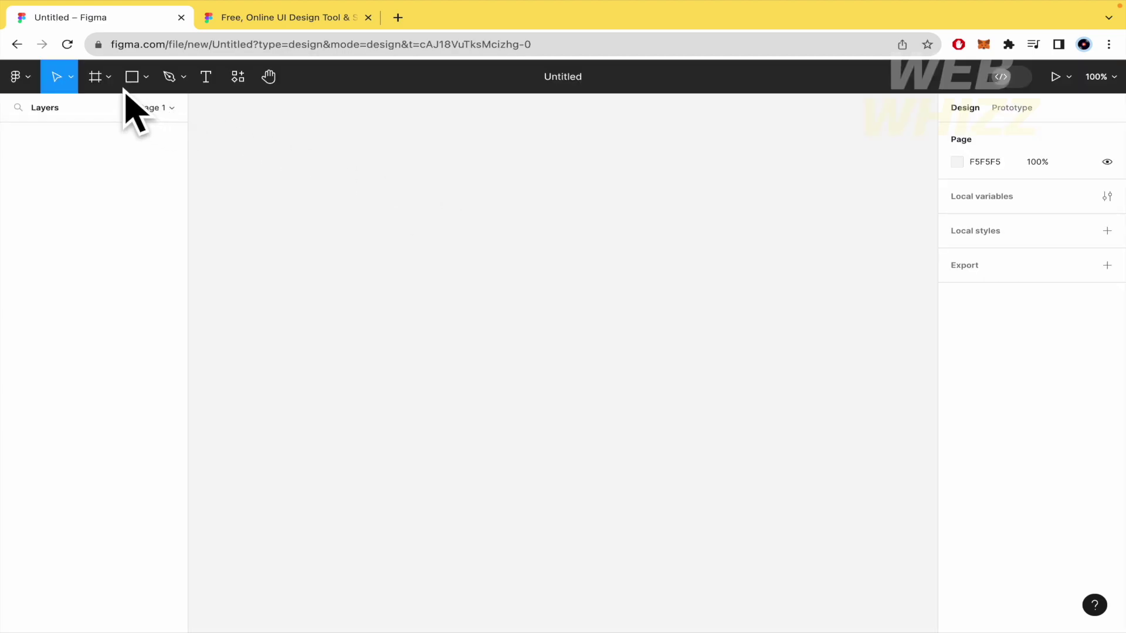
Add a 375×667 iPhone 8 frame to the canvas using the Frame presets
left_click(95, 78)
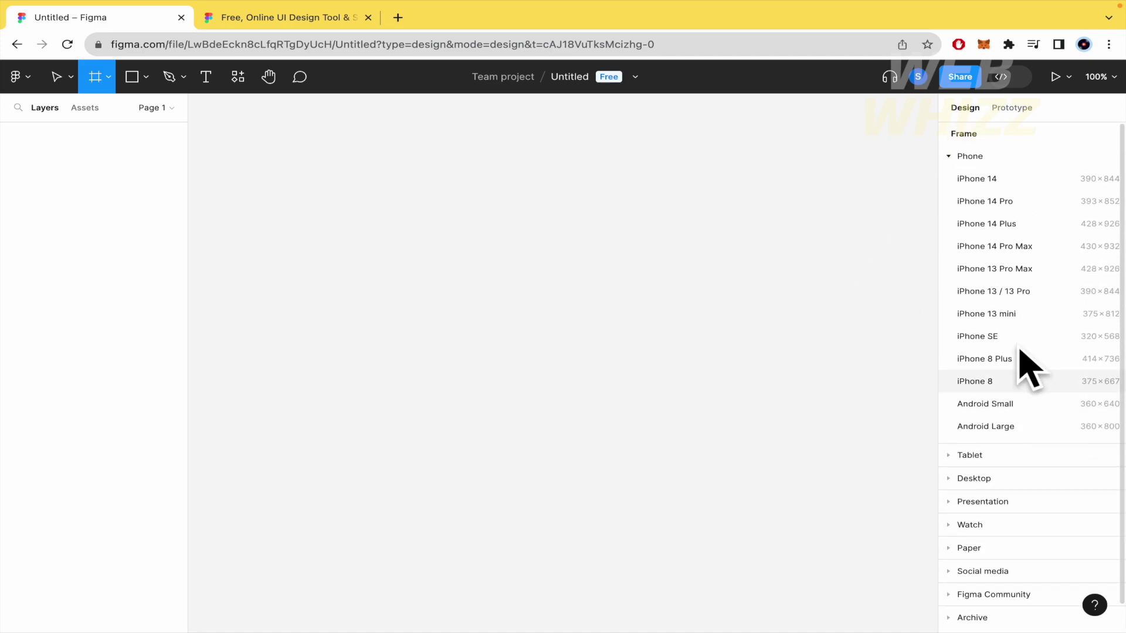
scroll(954, 476, "down", 1)
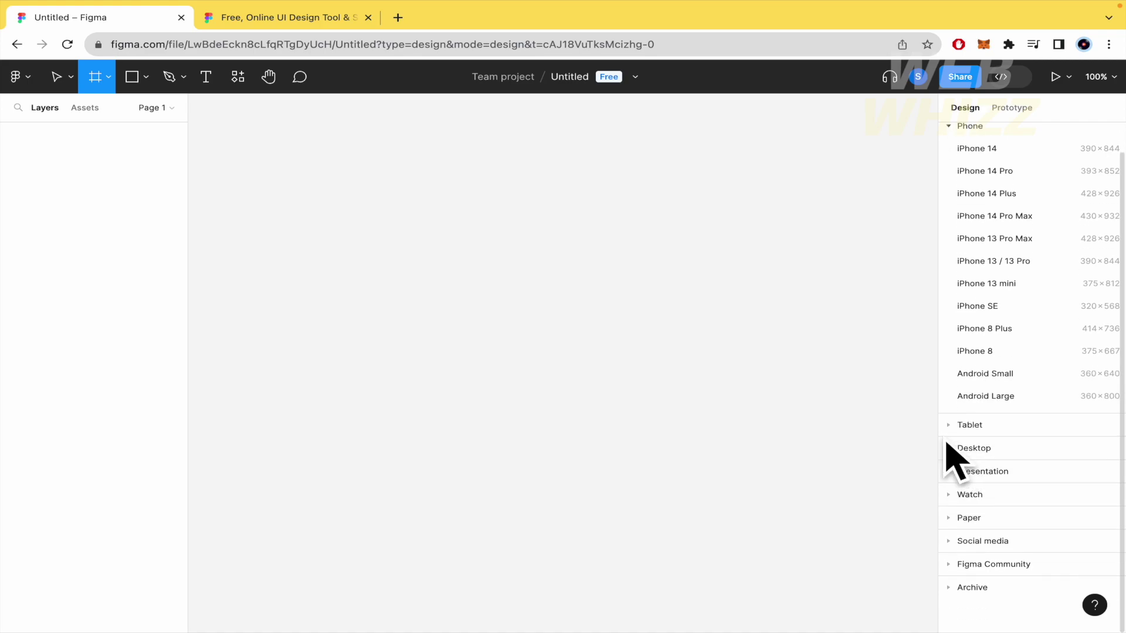
left_click(1026, 355)
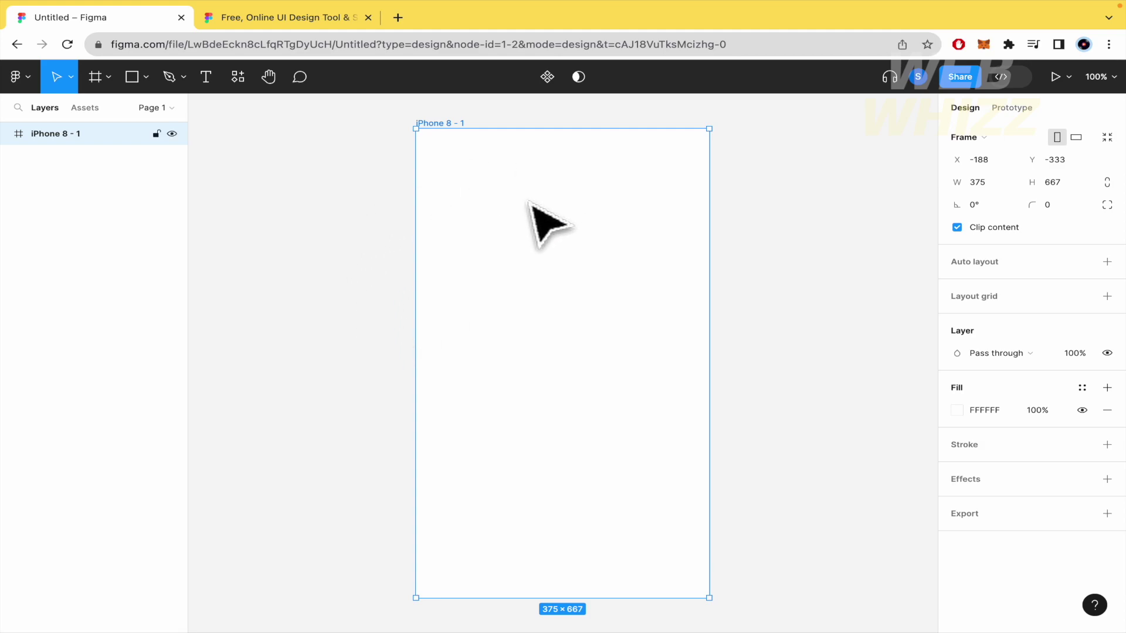
Select the iPhone 8 - 1 frame and delete it
left_click(296, 305)
left_click(586, 248)
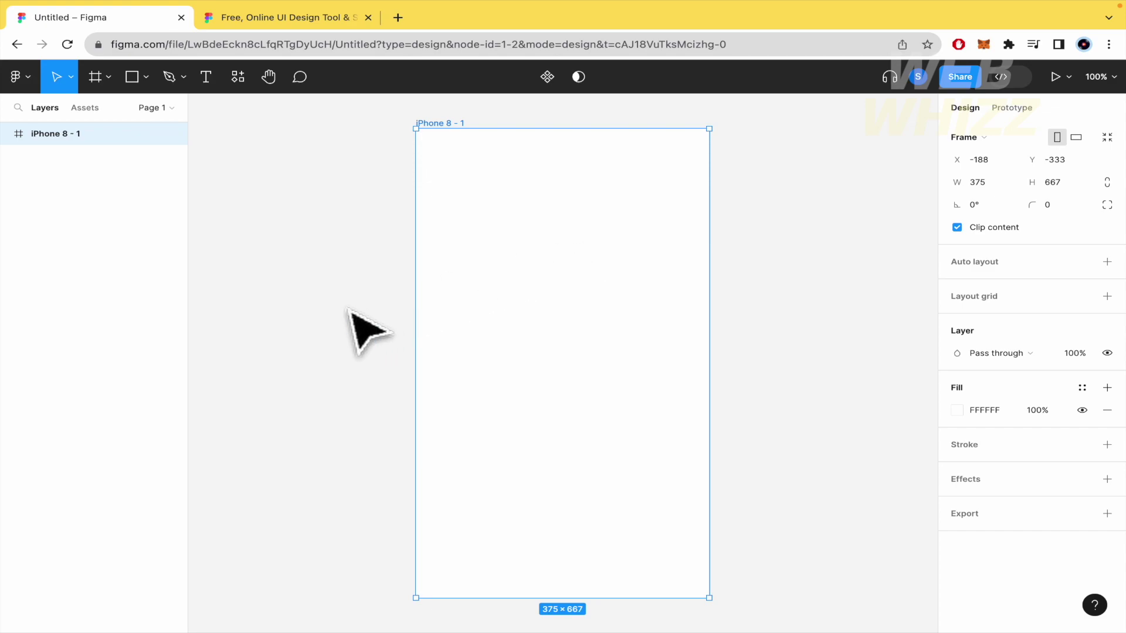
key("Delete")
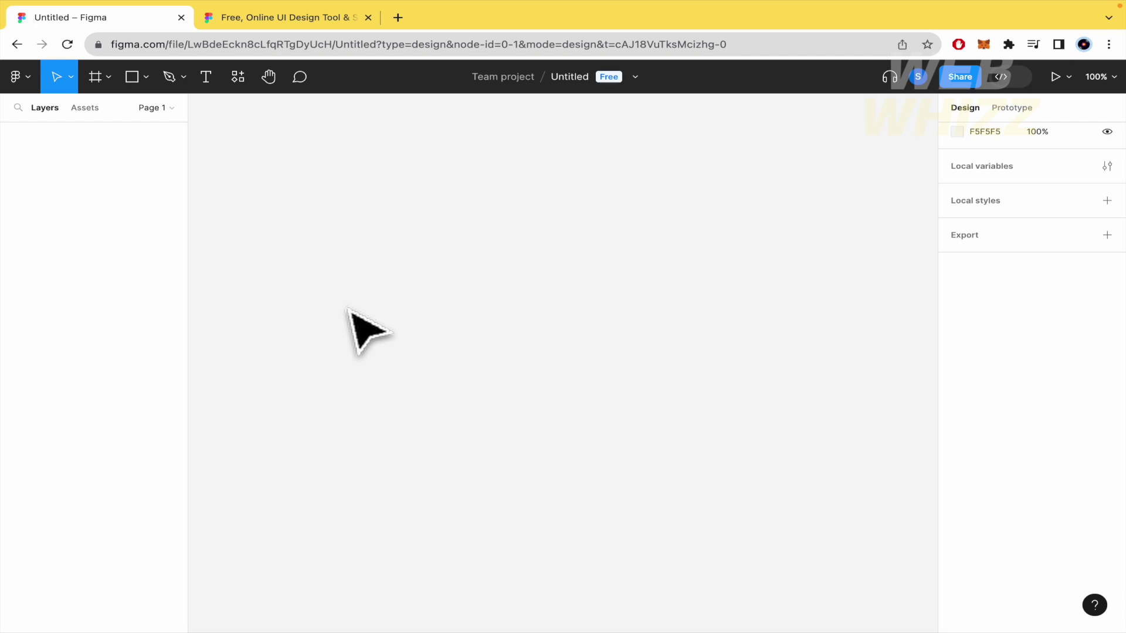
Add a 1512×982 MacBook Pro 14" frame from the Desktop frame presets
left_click(109, 76)
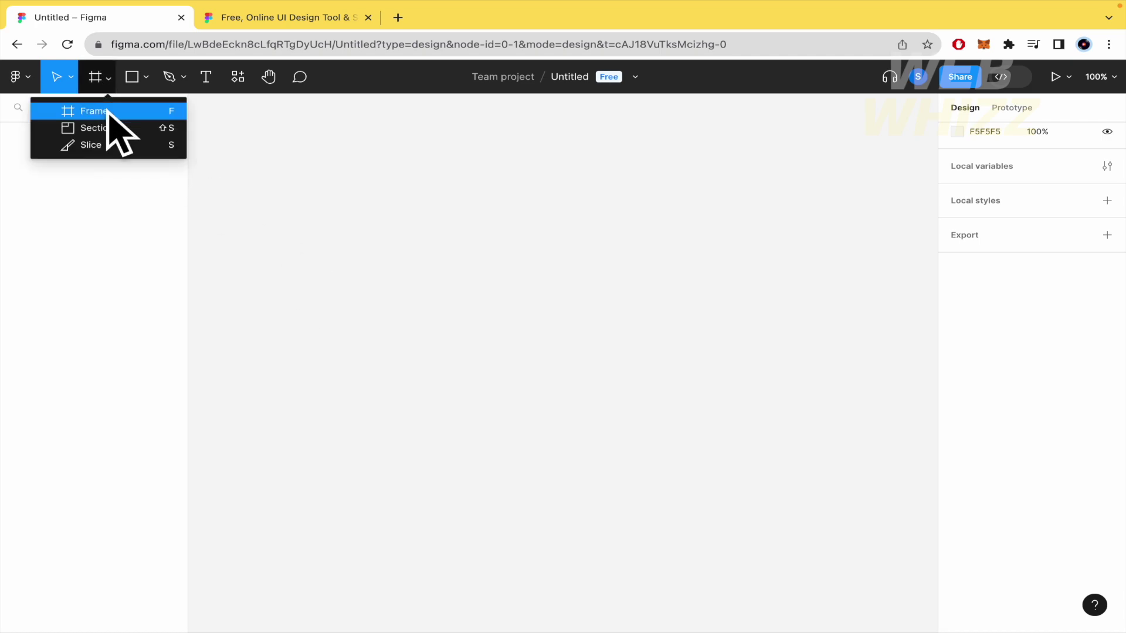
left_click(110, 111)
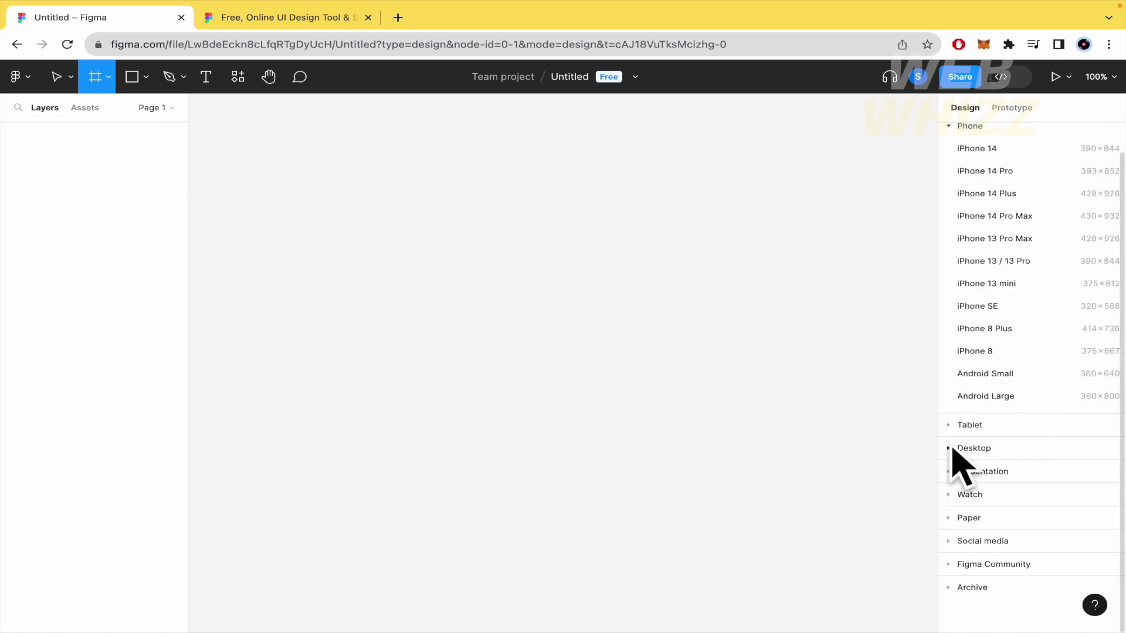
left_click(952, 449)
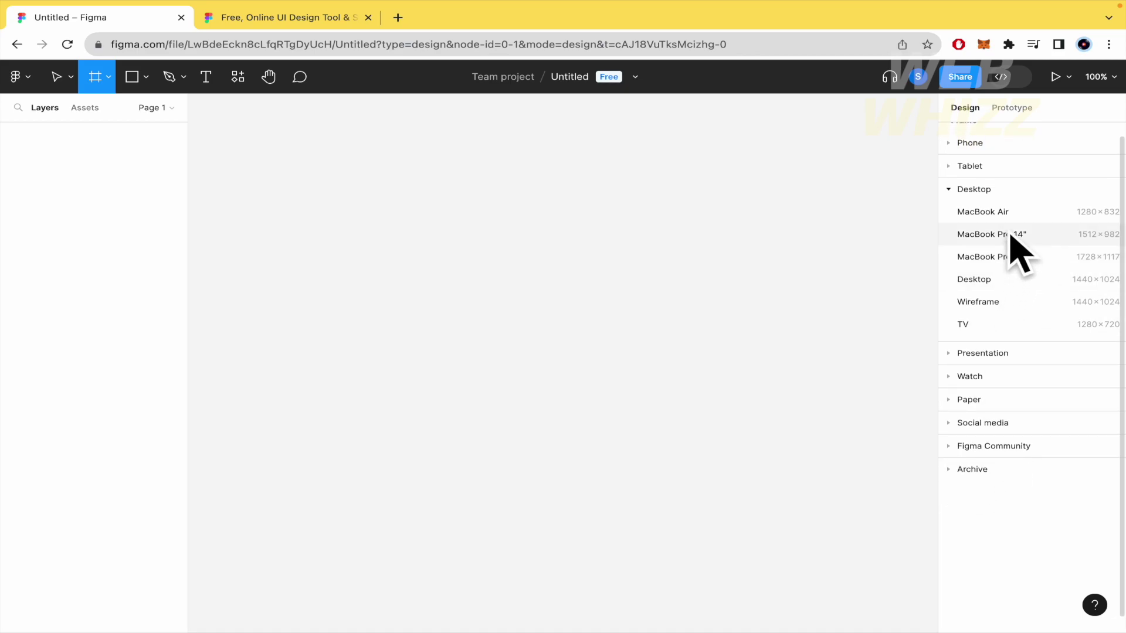
left_click(1010, 233)
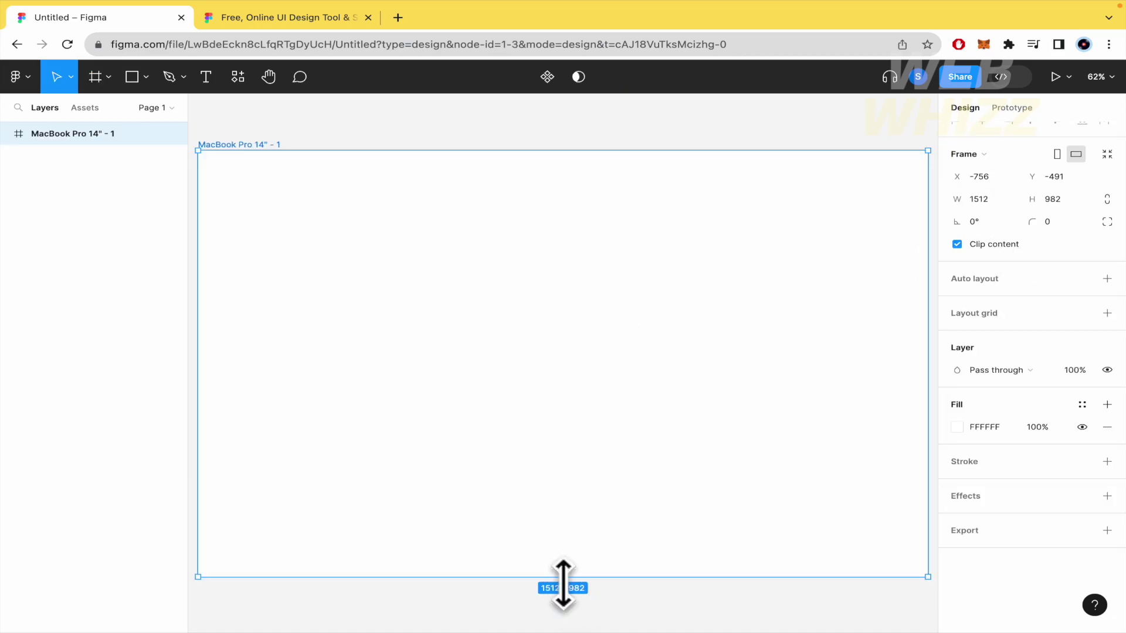
mouse_move(115, 133)
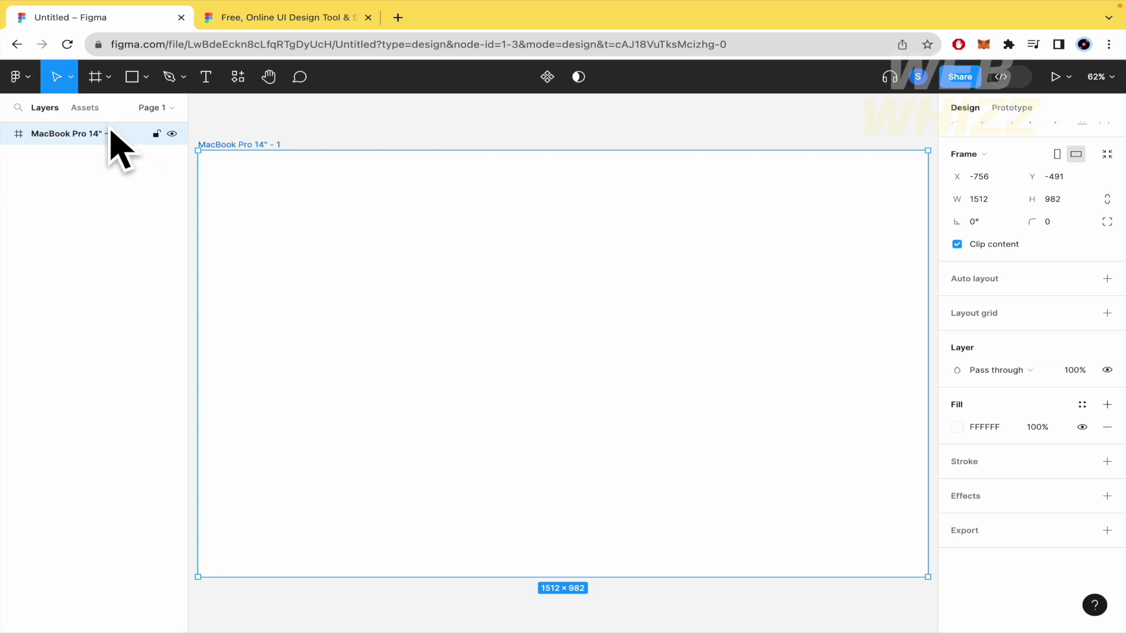
Lock the MacBook Pro 14" frame, test marquee-selecting it on the canvas, then toggle the lock again
left_click(157, 134)
left_click(496, 284)
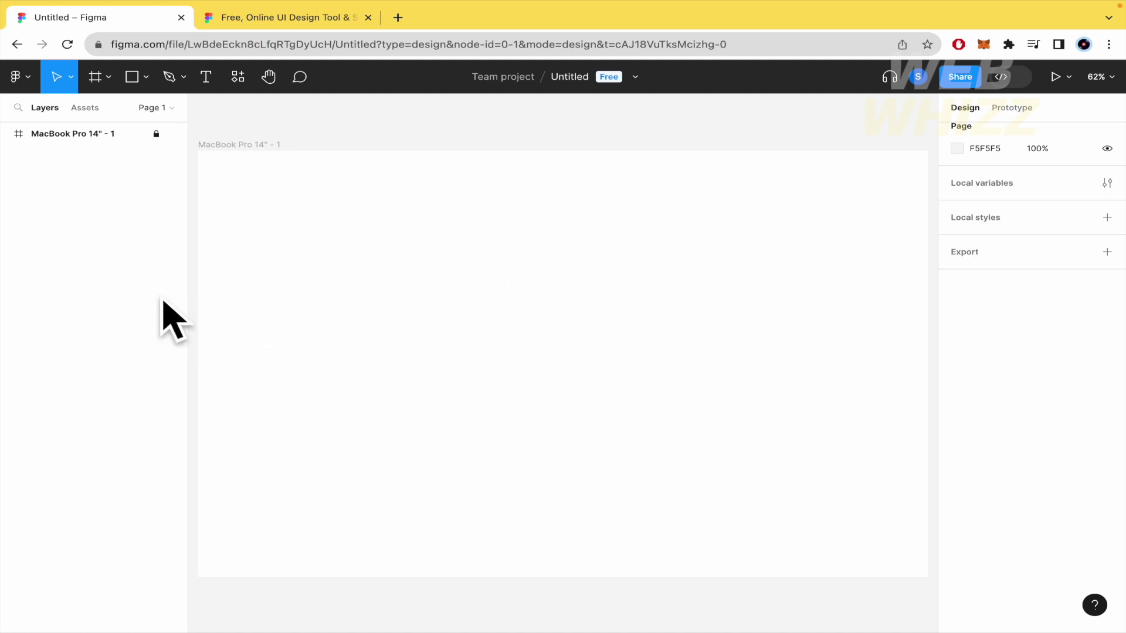
scroll(391, 305, "down", 3)
left_click_drag(287, 193, 505, 317)
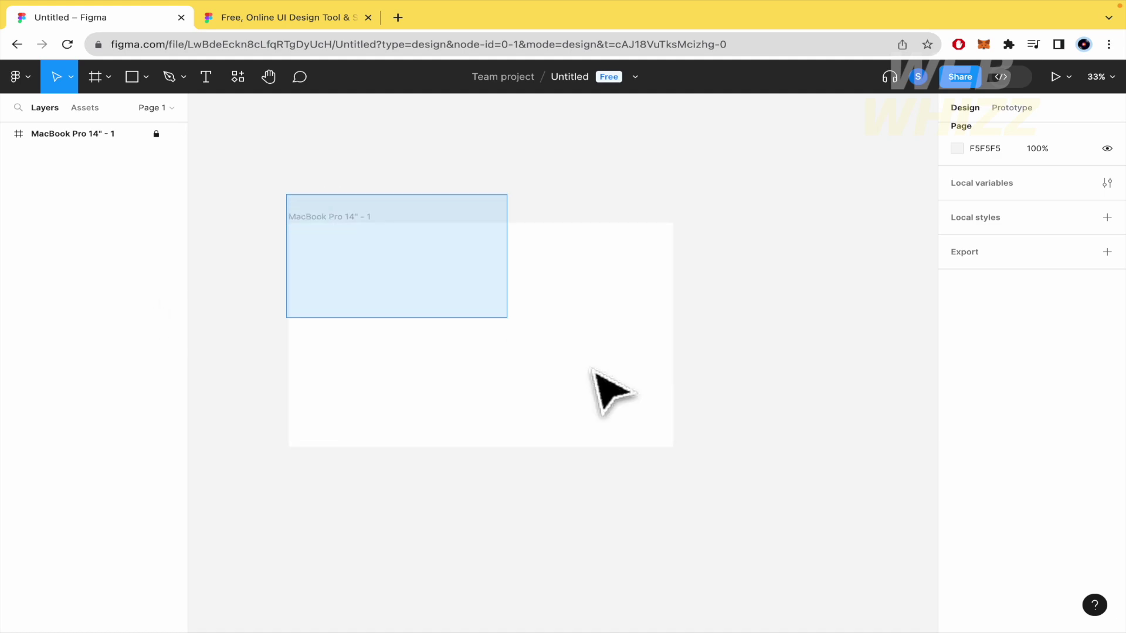
left_click_drag(275, 206, 742, 489)
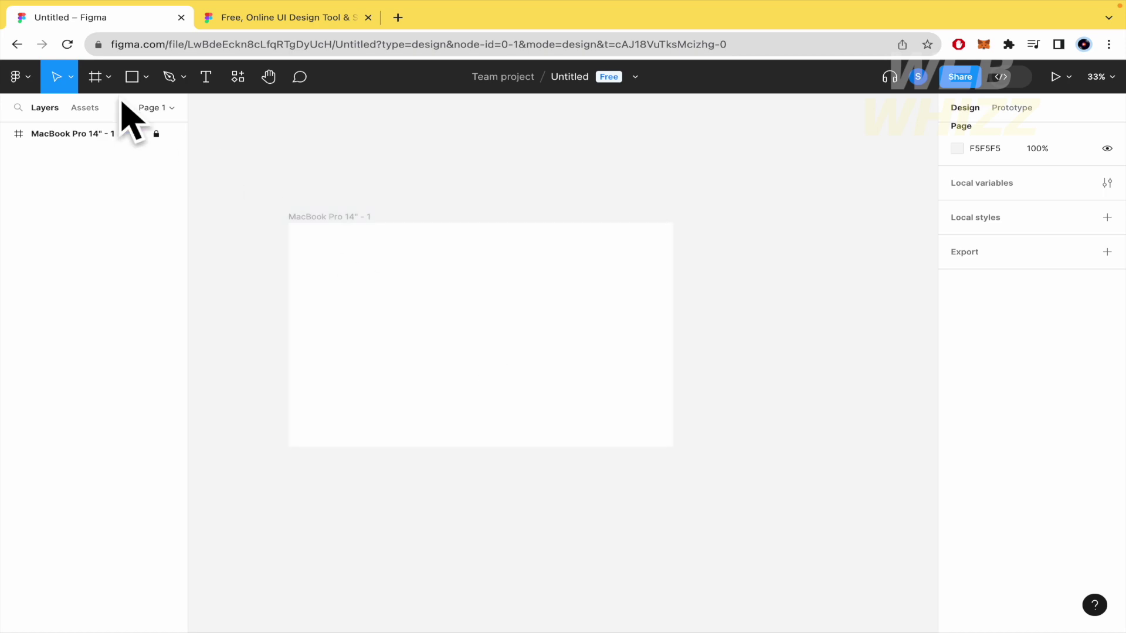
left_click(156, 134)
left_click(447, 299)
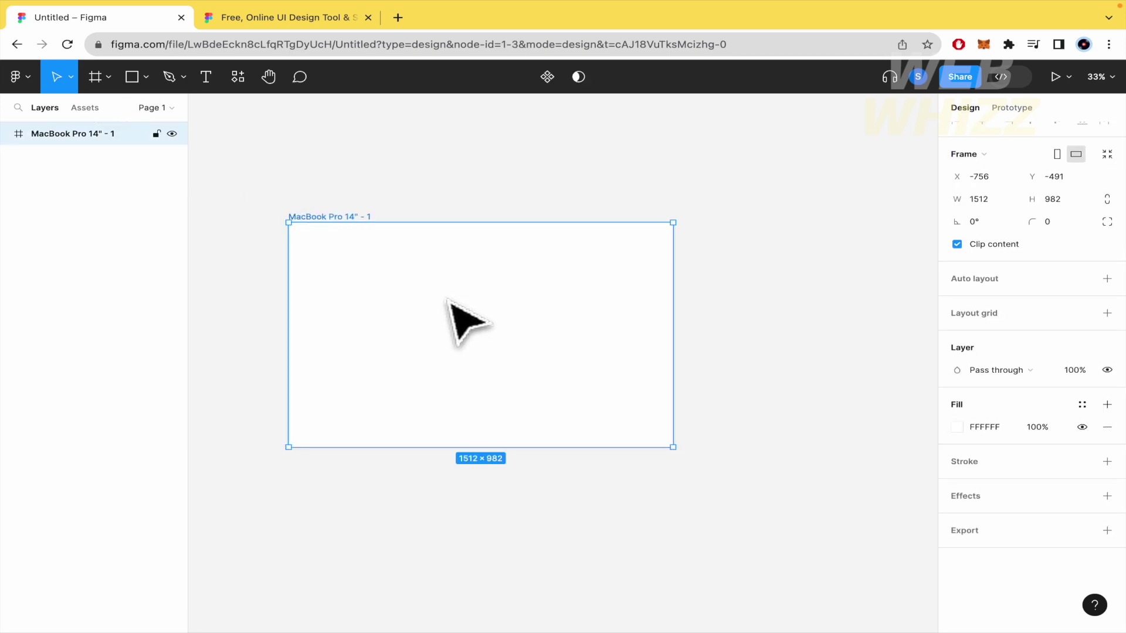
left_click(156, 133)
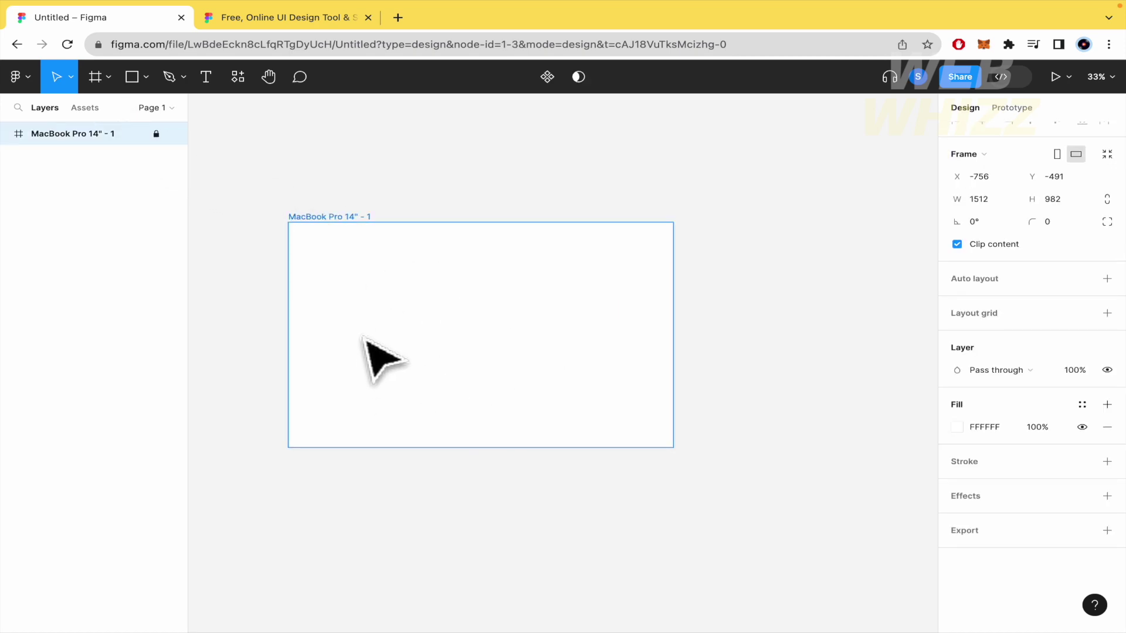
Delete the frame from the canvas and from its layer row, undoing each, then zoom to fit
key("Delete")
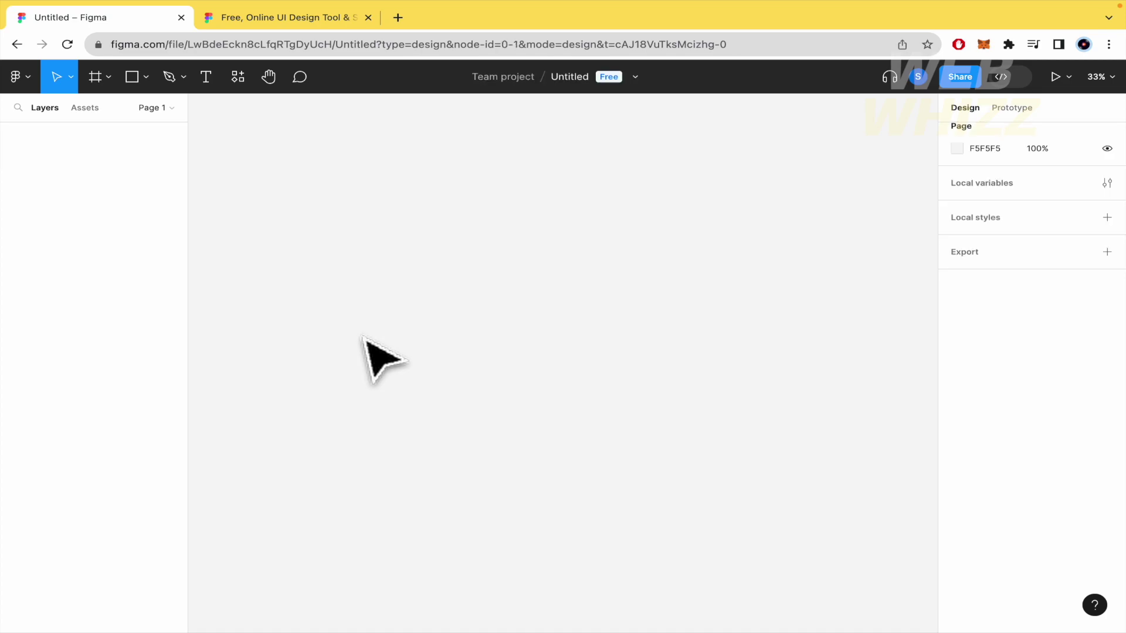
key("ctrl+z")
left_click(108, 213)
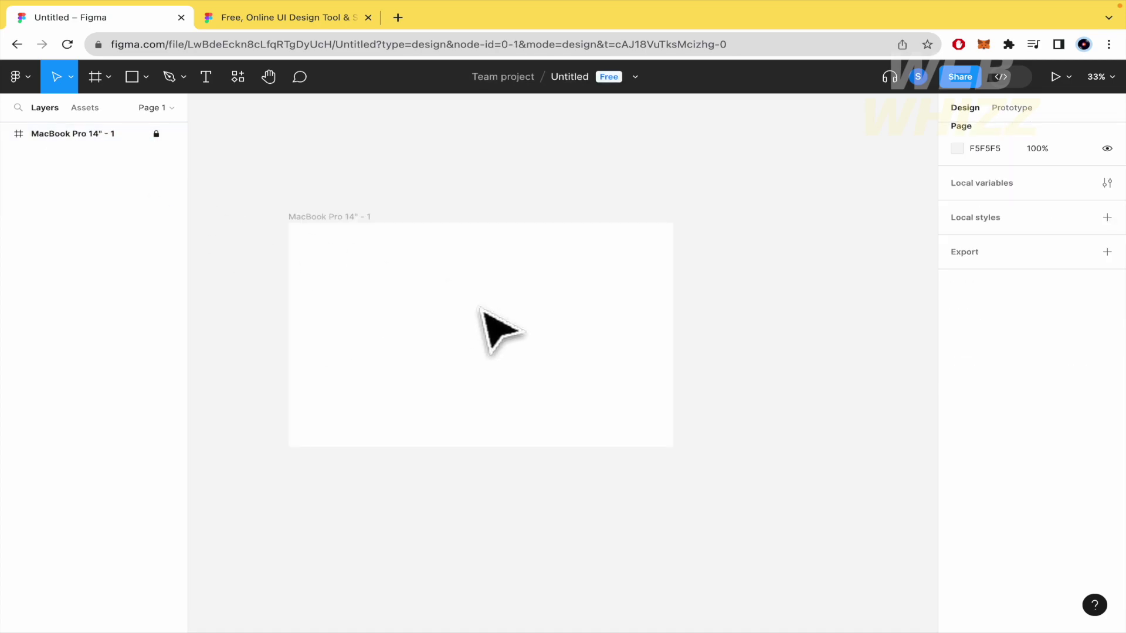
left_click(76, 141)
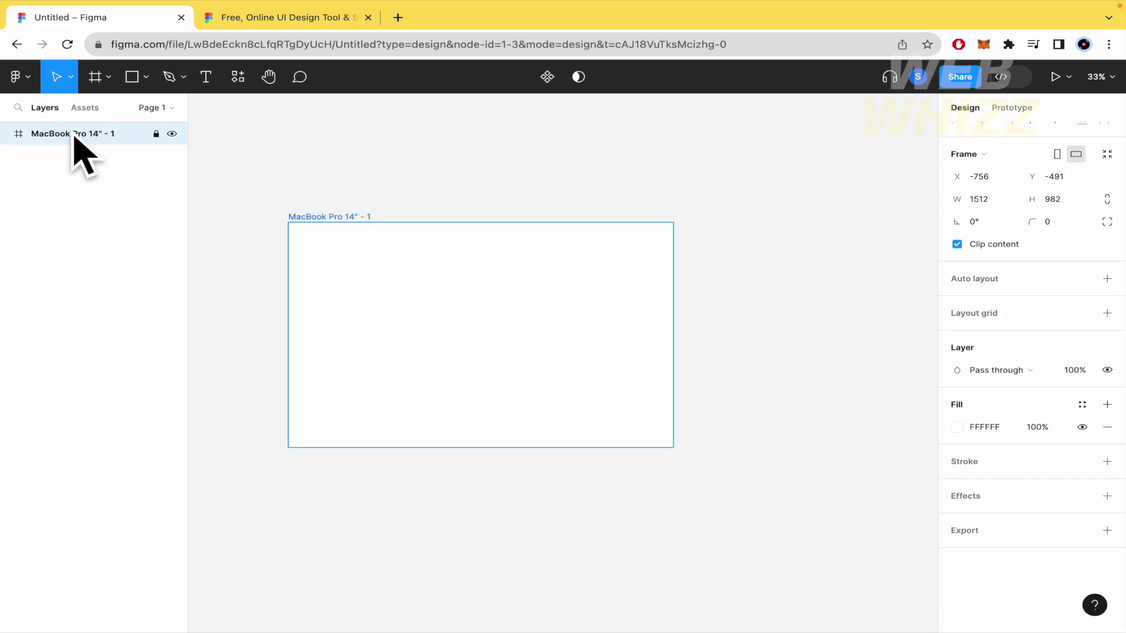
key("Delete")
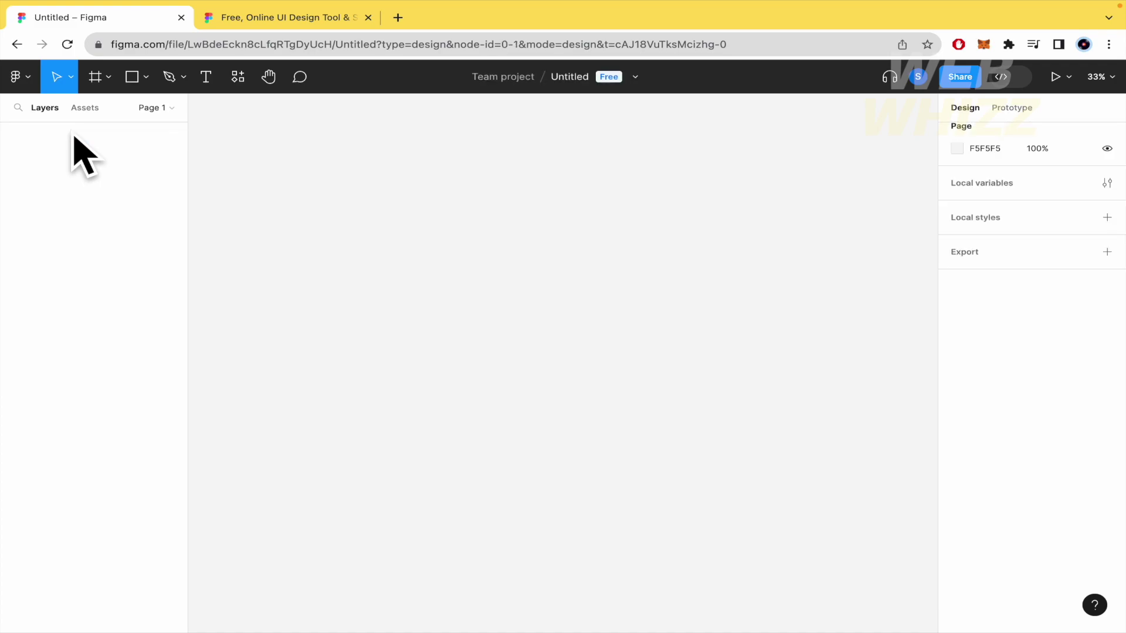
key("ctrl+z")
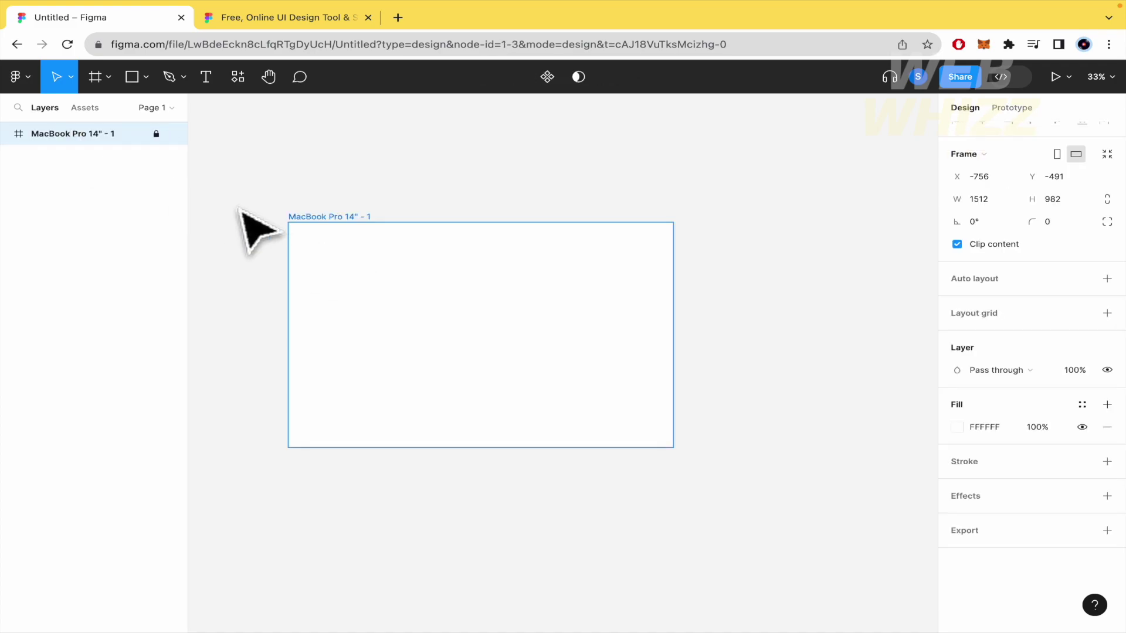
left_click(252, 231)
key("shift+1")
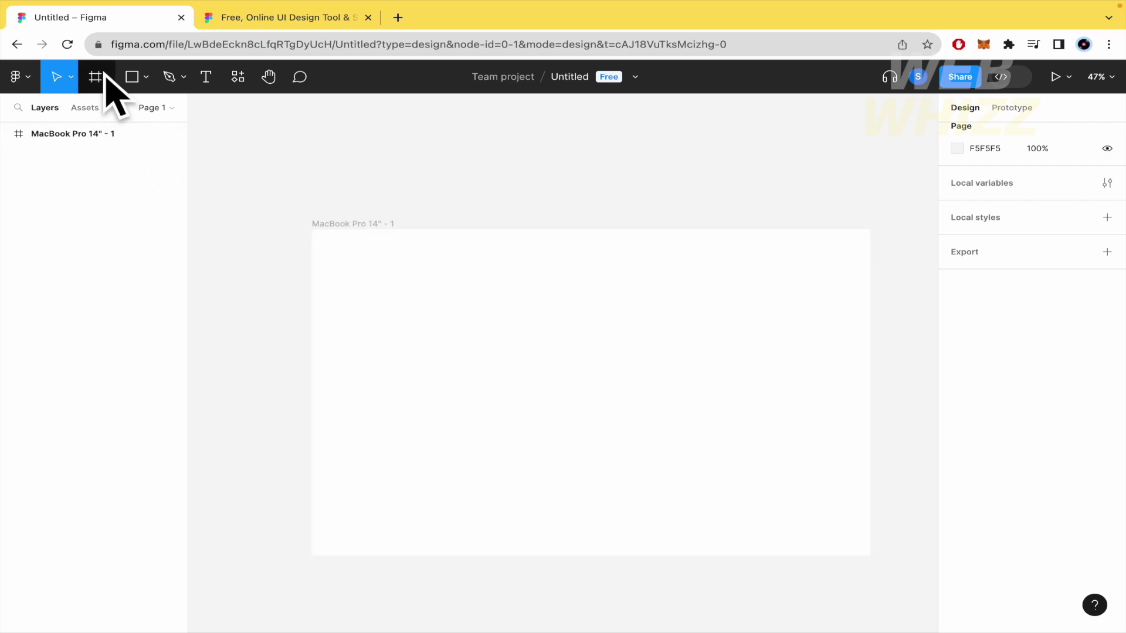
Browse the shape tools list and the main application menus, then close them
left_click(145, 78)
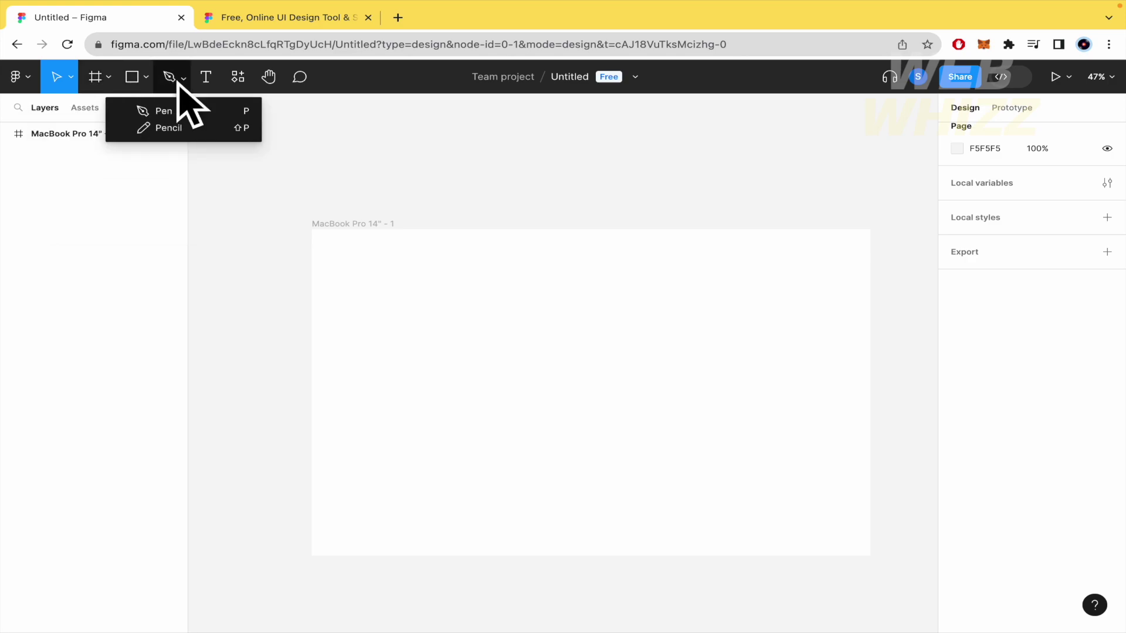
mouse_move(67, 81)
left_click(21, 80)
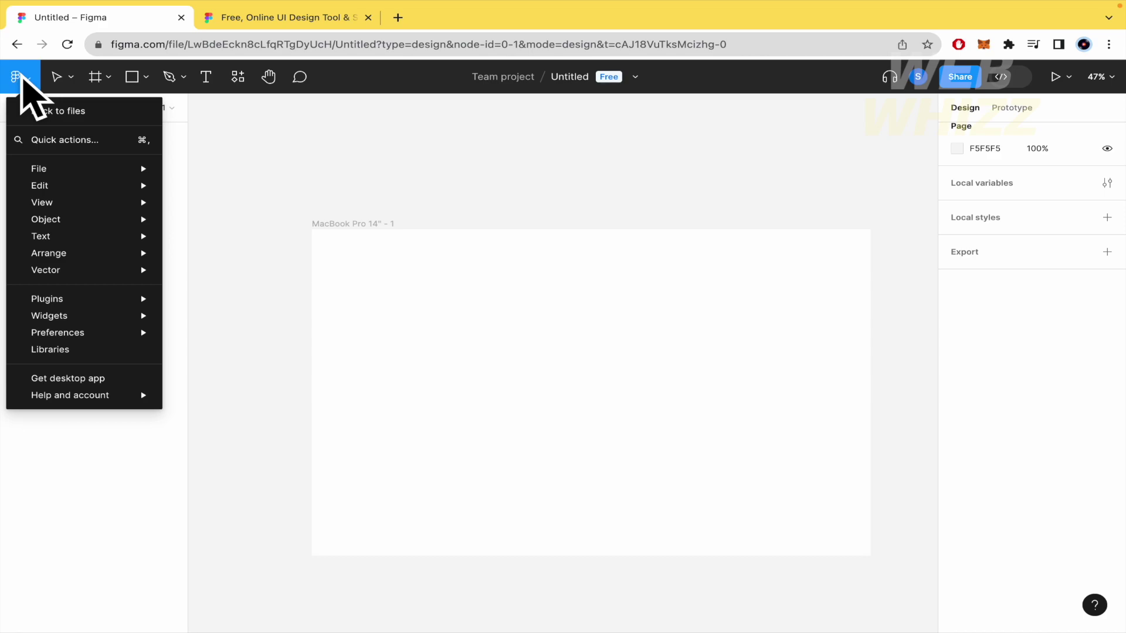
mouse_move(69, 183)
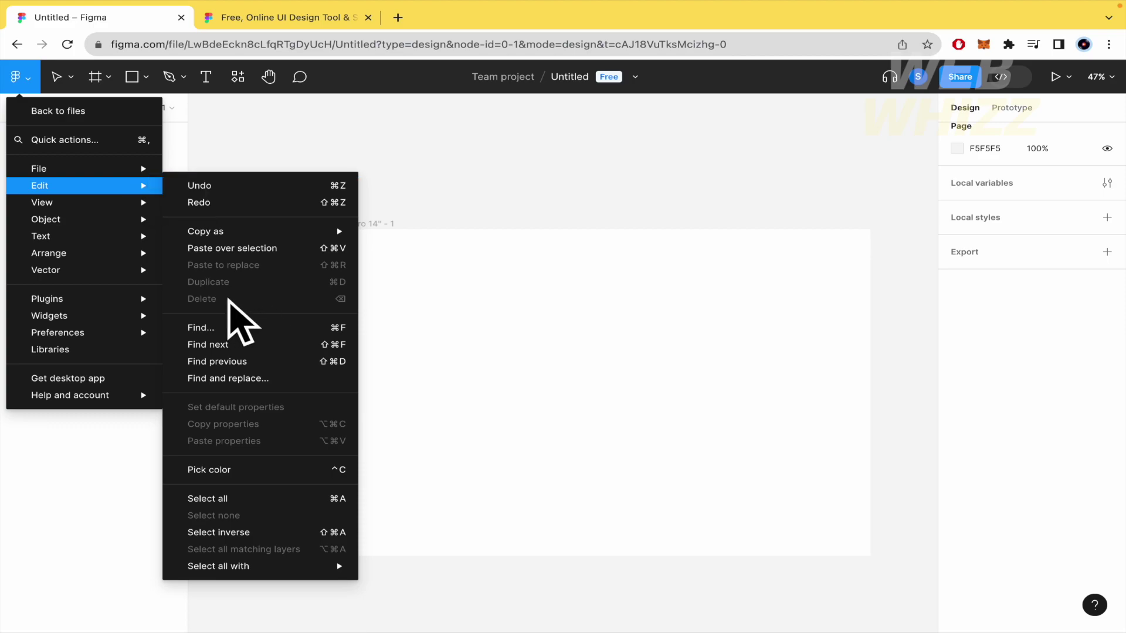
left_click(597, 321)
Delete the MacBook Pro 14" frame through the Edit menu, then undo to restore it
left_click(526, 315)
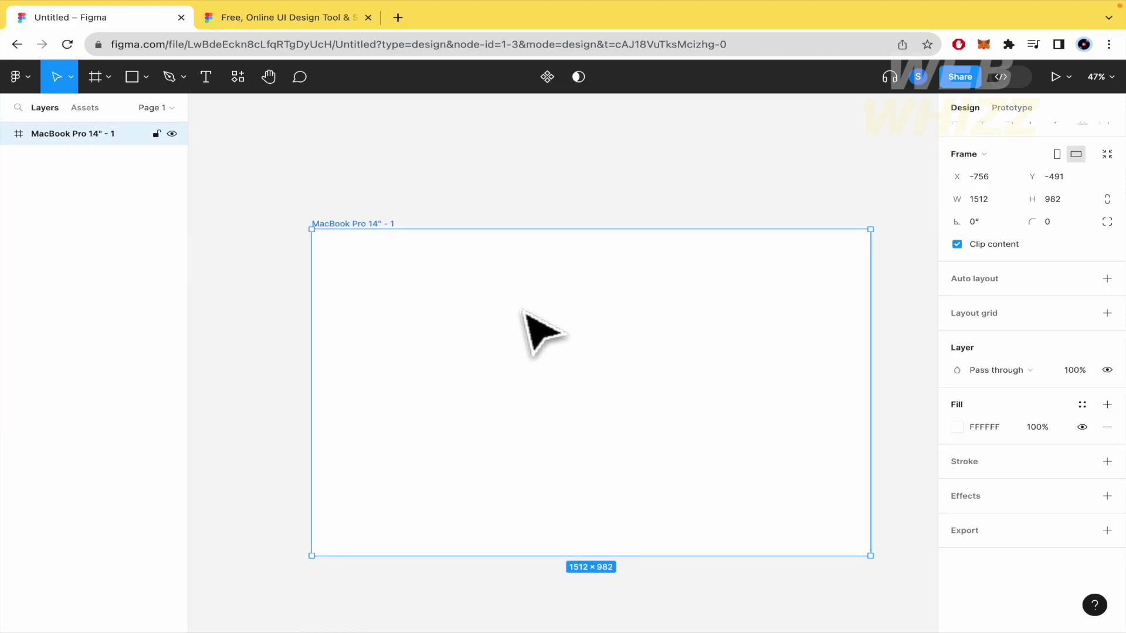
left_click(29, 81)
mouse_move(82, 170)
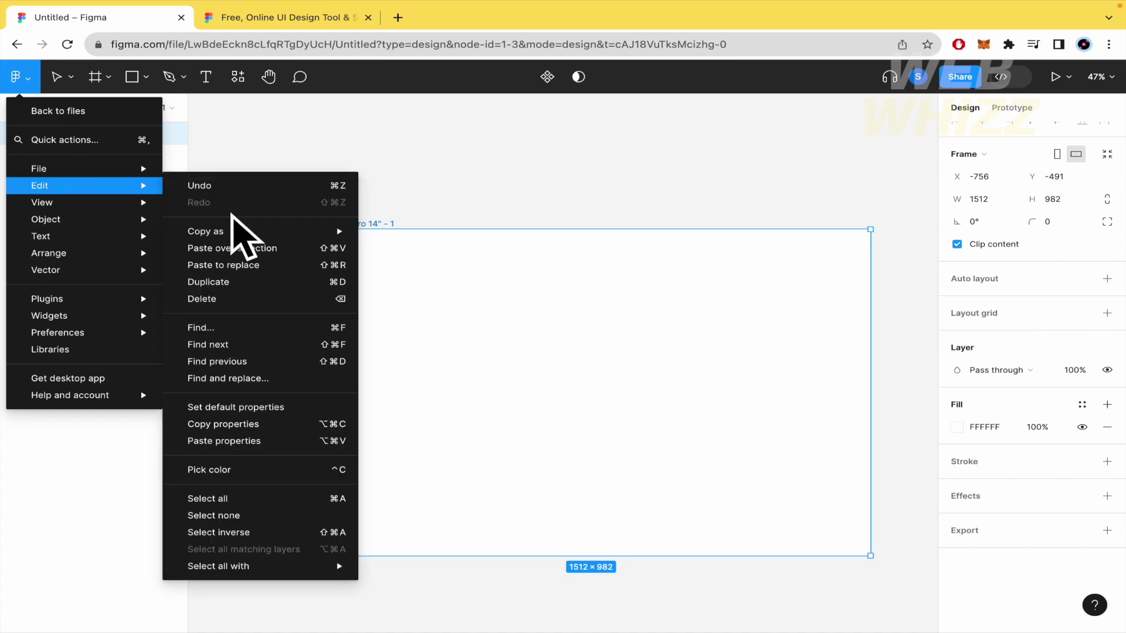
left_click(265, 298)
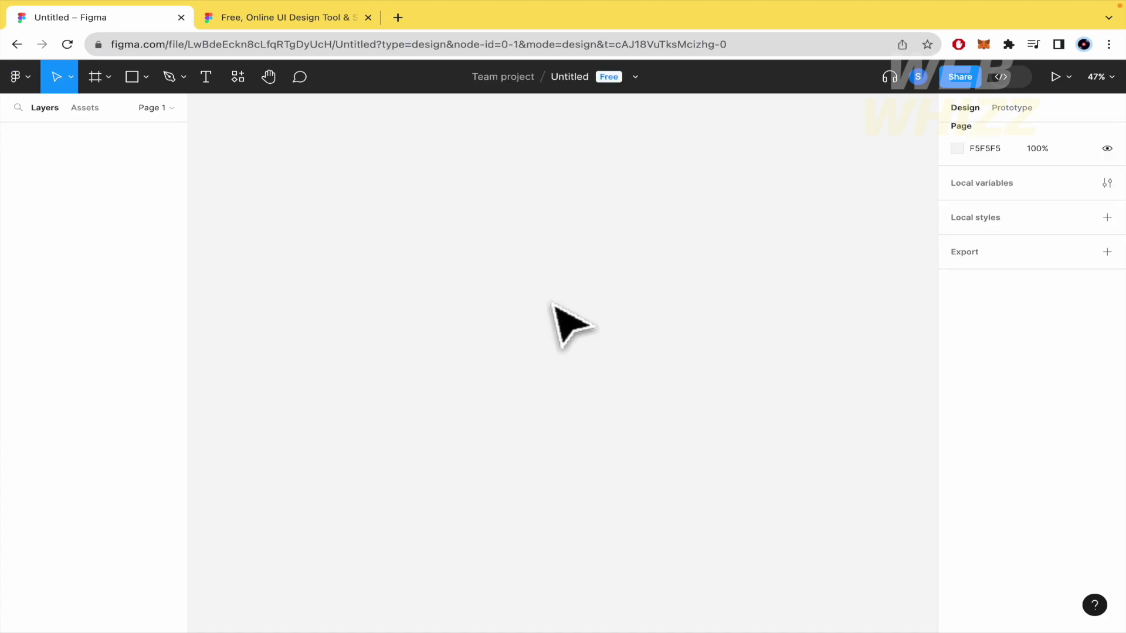
key("ctrl+z")
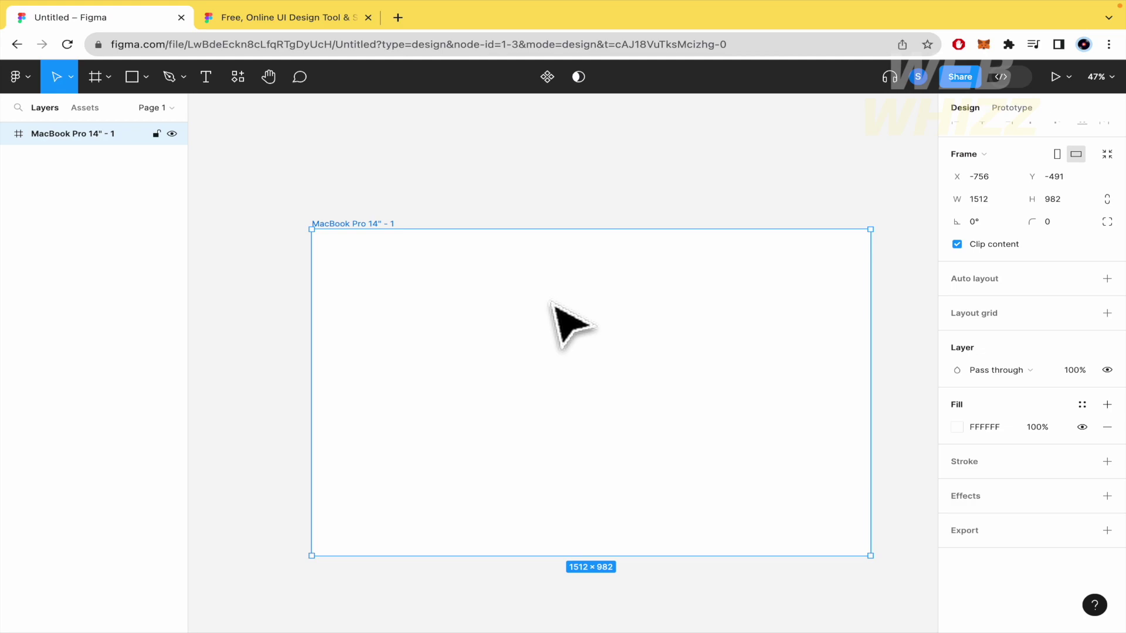
Draw a grey 478×317 rectangle, an ellipse and a 340×151 star inside the frame
left_click(543, 162)
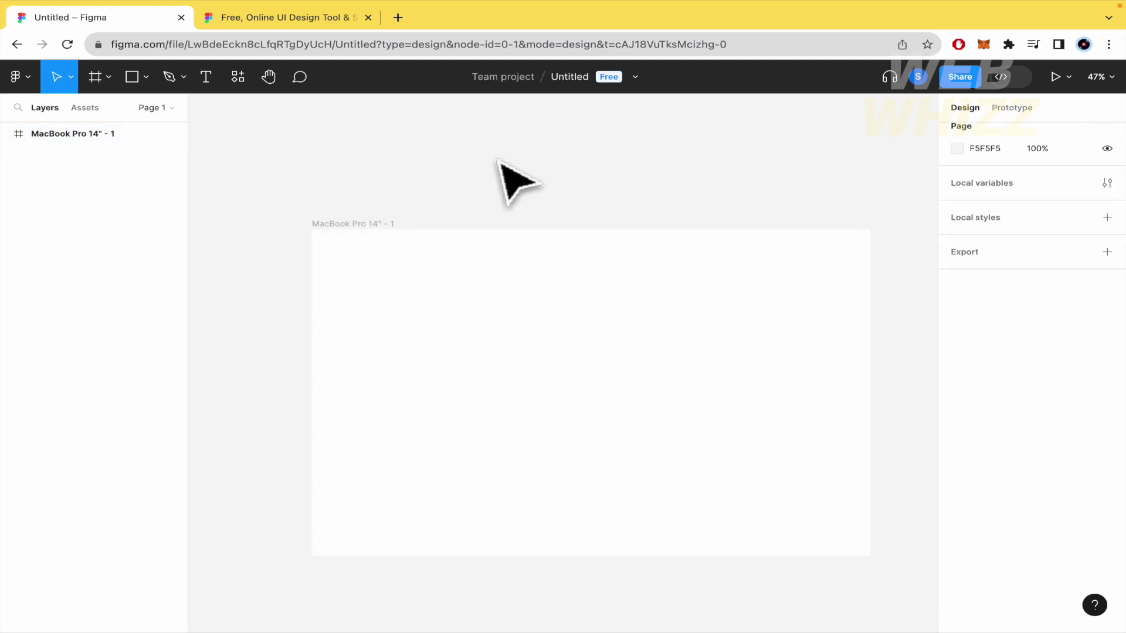
left_click(523, 347)
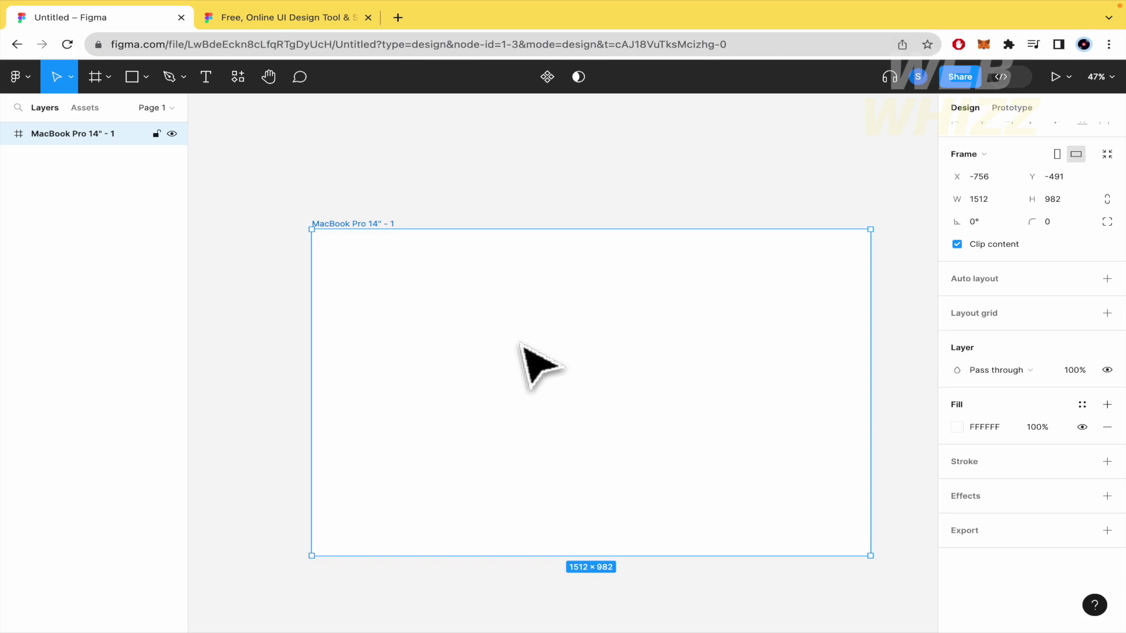
left_click(146, 77)
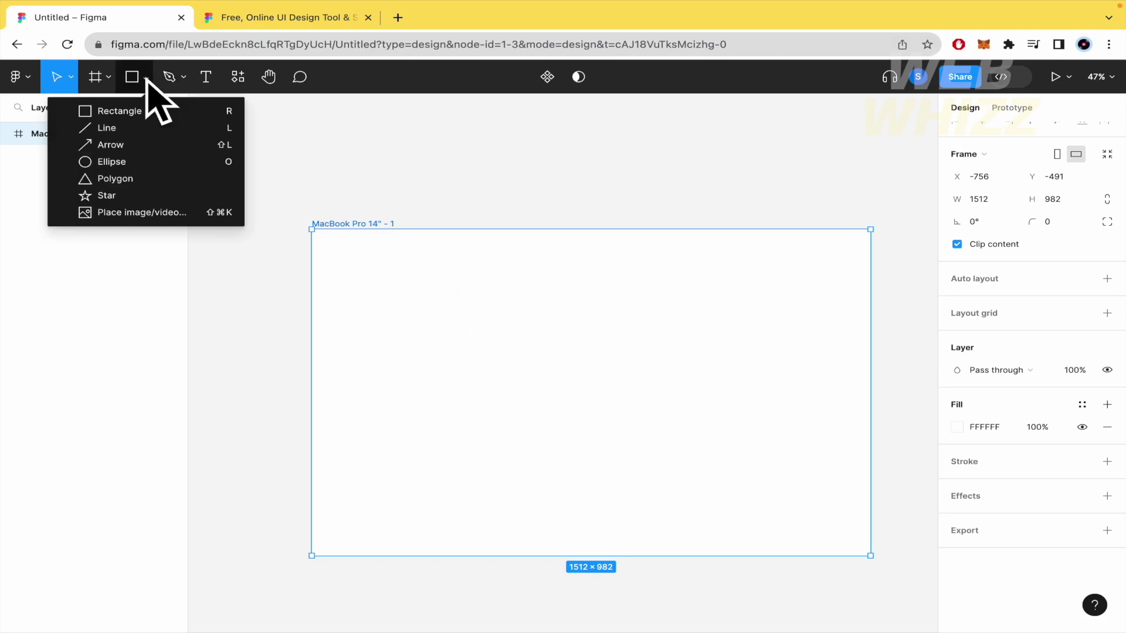
left_click(140, 112)
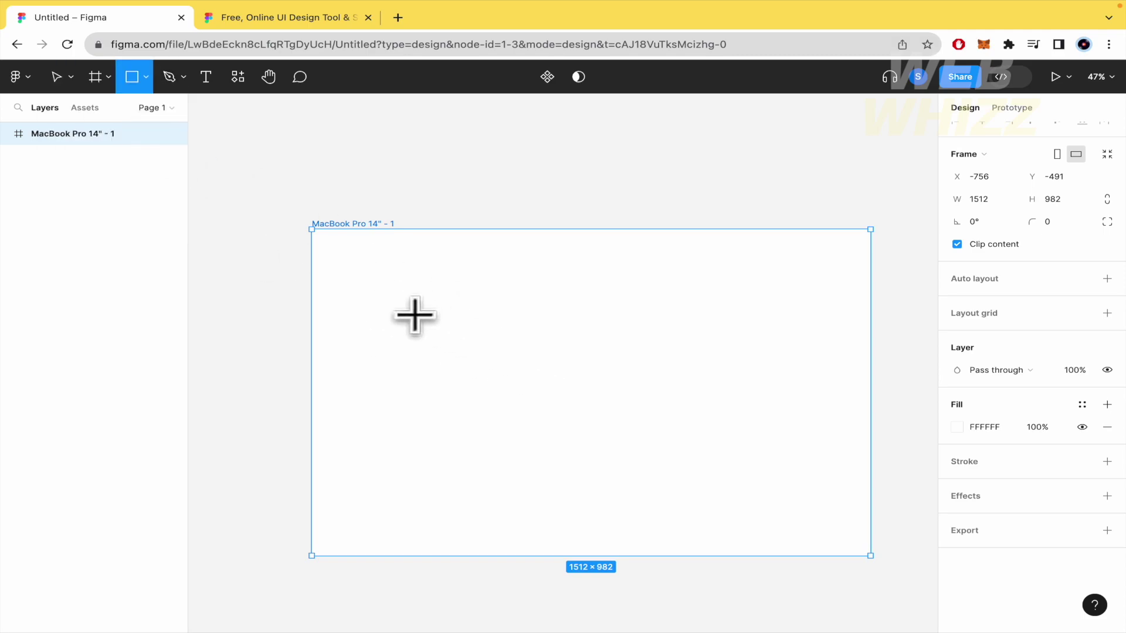
left_click_drag(414, 315, 591, 420)
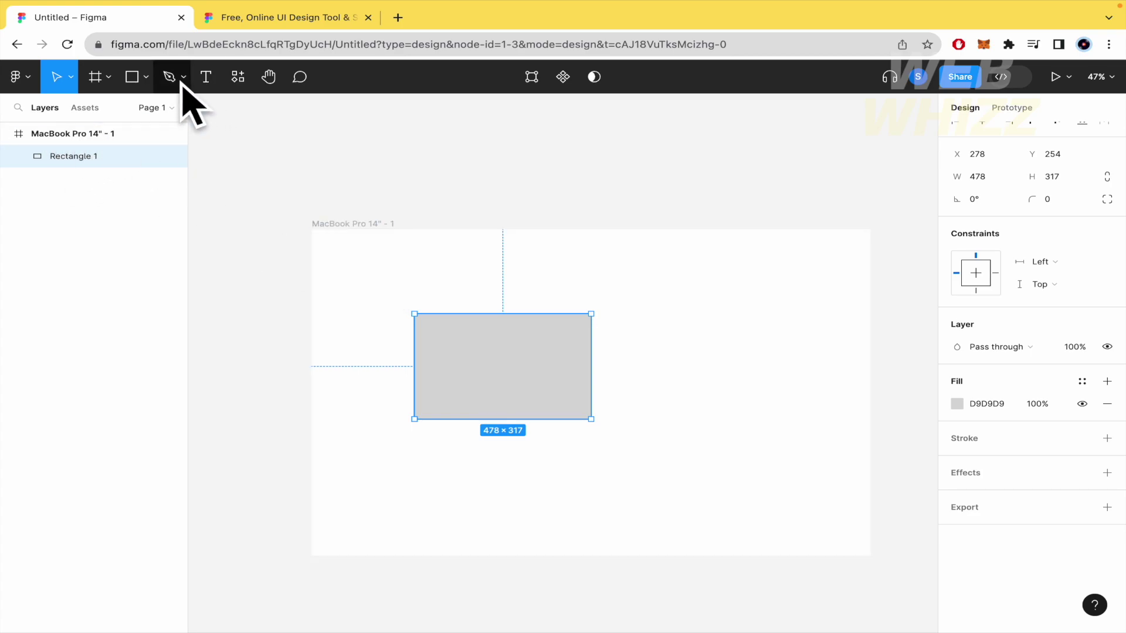
left_click(146, 77)
left_click(154, 162)
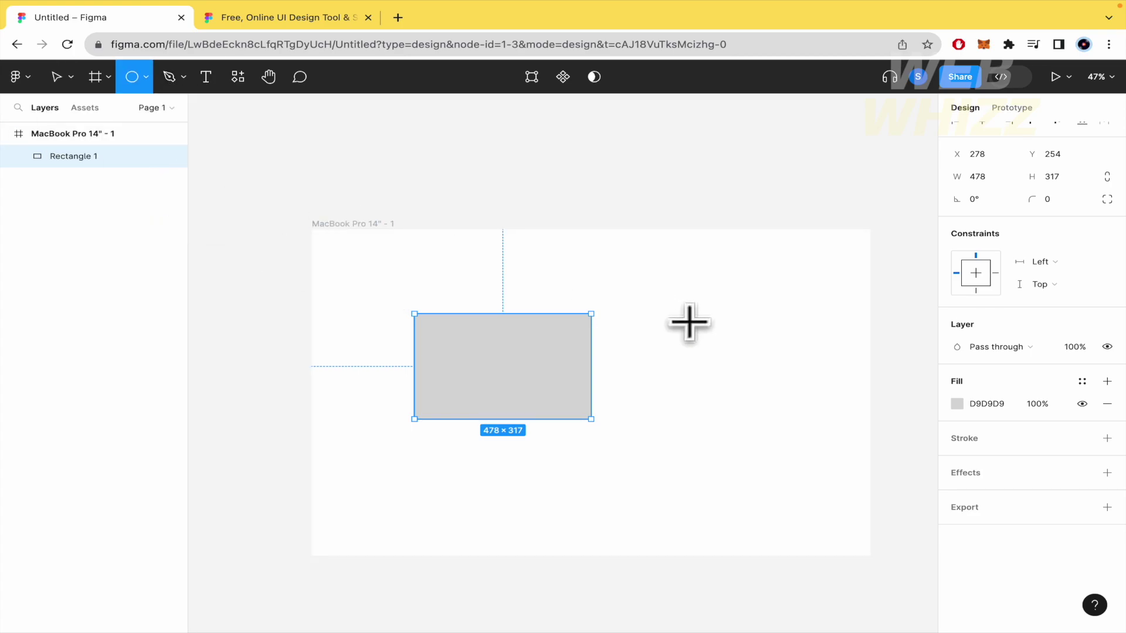
left_click_drag(685, 317, 792, 384)
left_click(145, 78)
left_click(172, 194)
left_click_drag(533, 256, 660, 305)
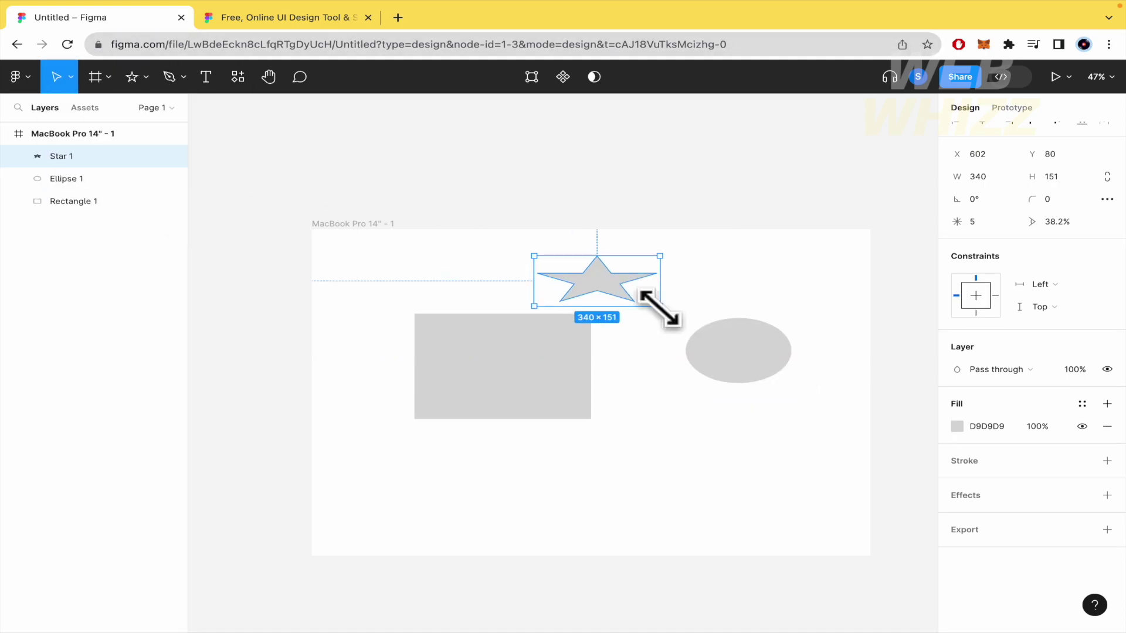
Delete the frame along with its shapes, undo it, and reselect MacBook Pro 14" - 1
left_click(667, 420)
left_click(79, 135)
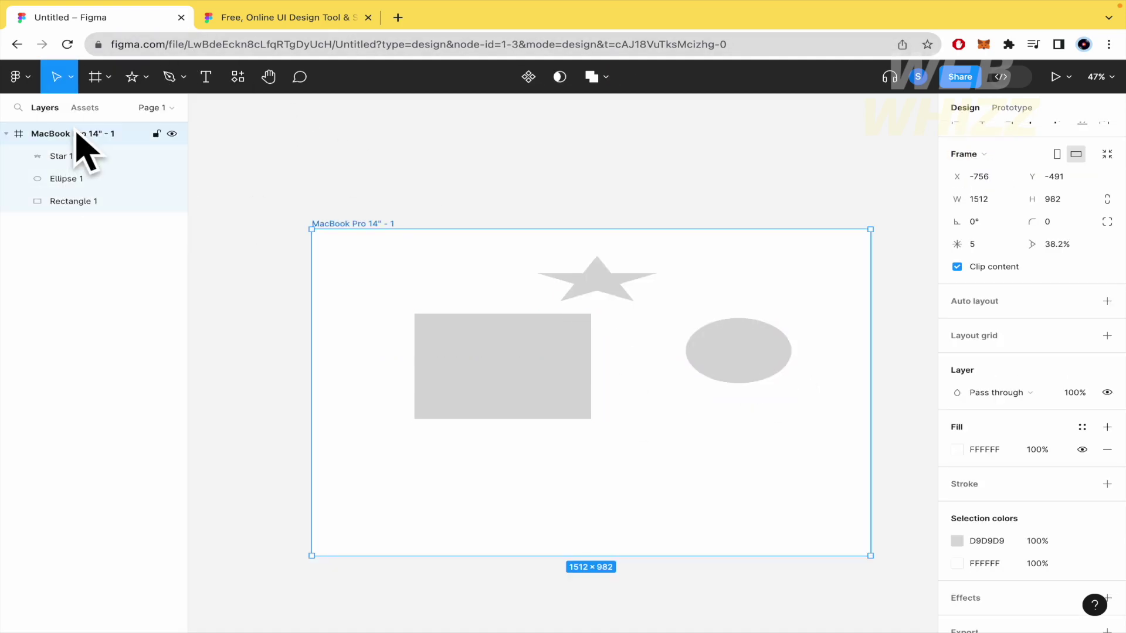
key("Delete")
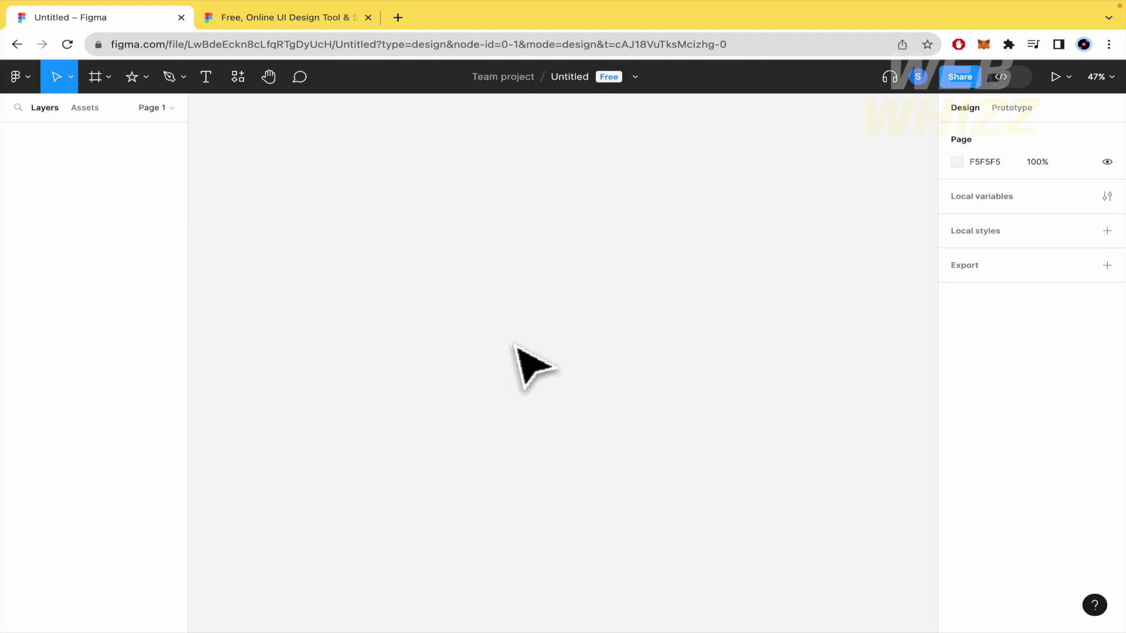
key("ctrl+z")
left_click(101, 203)
left_click(78, 135)
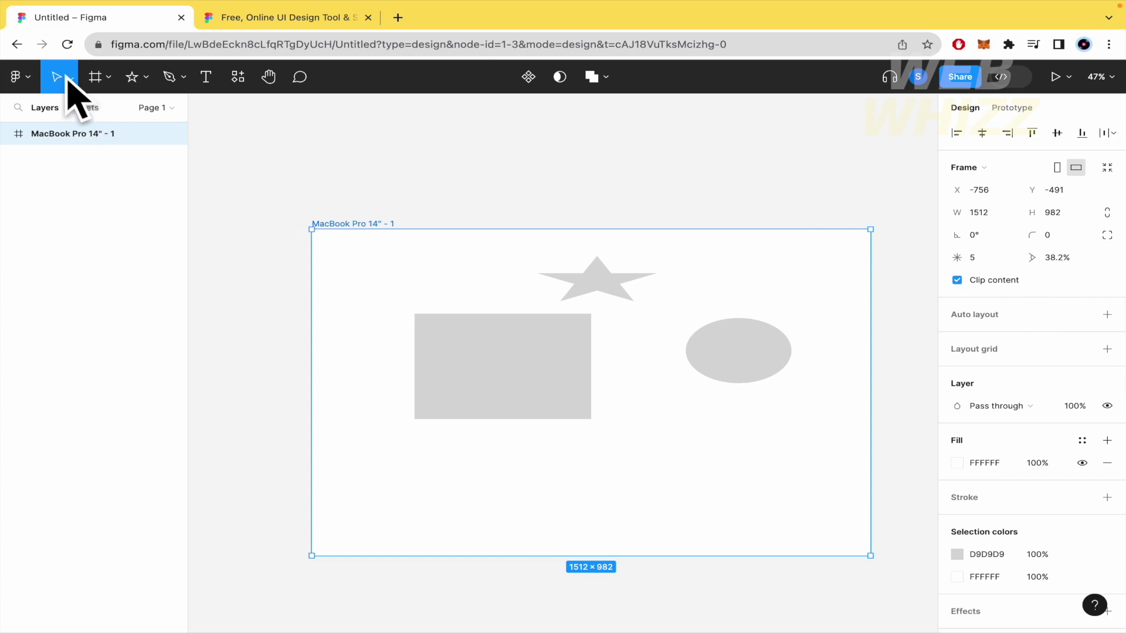
Add a 1728×1117 MacBook Pro 16" frame and drag the ellipse, rectangle and star into it
left_click(91, 75)
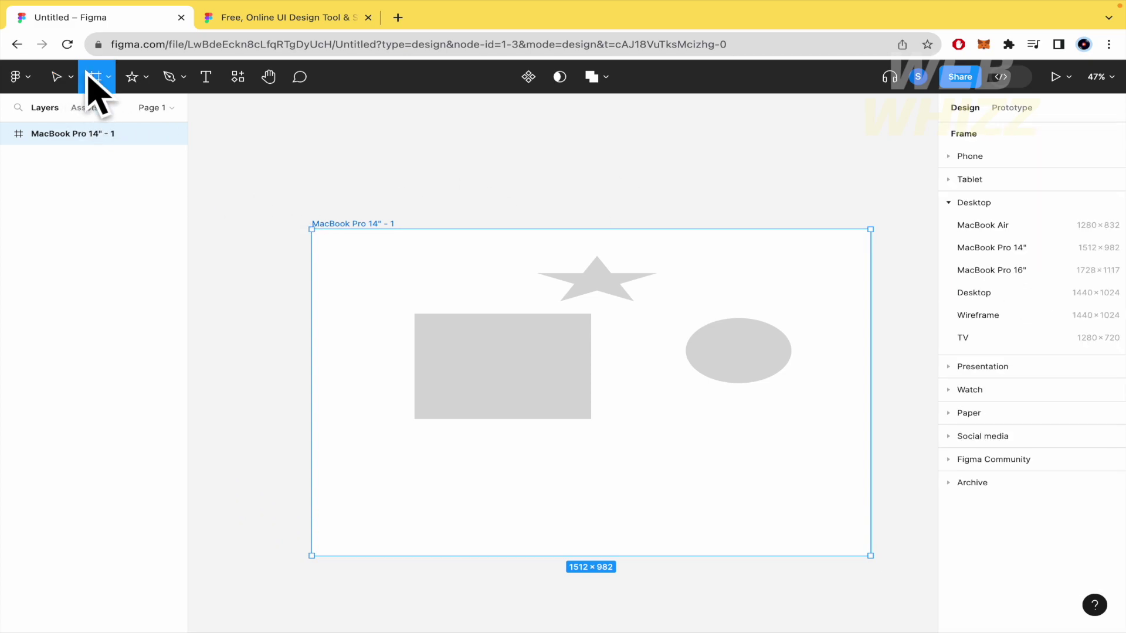
left_click(1026, 272)
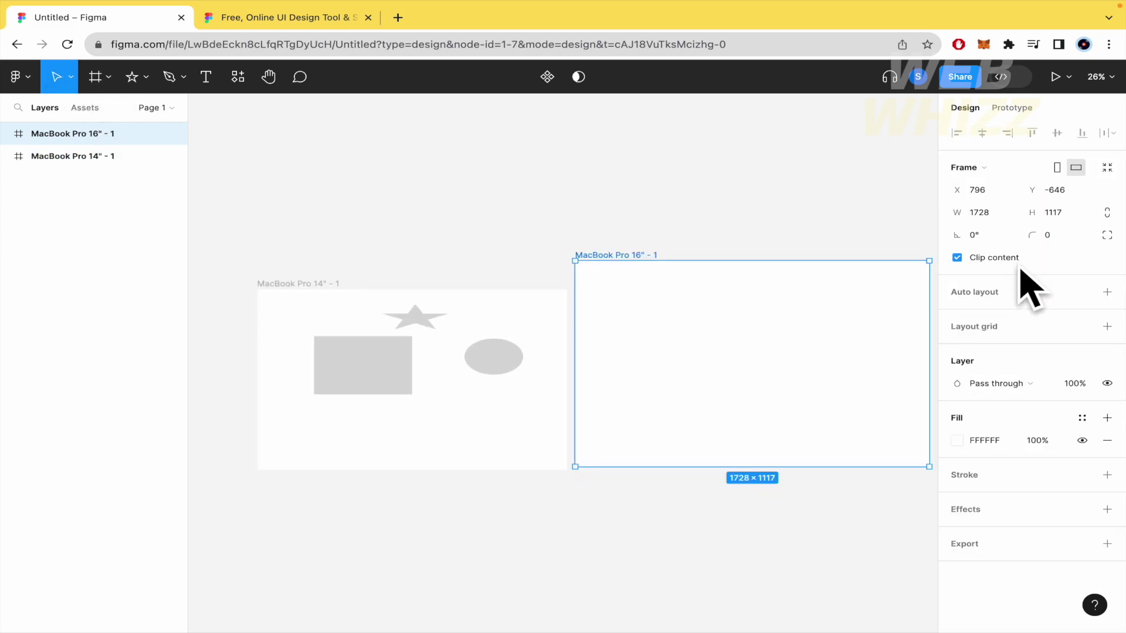
left_click_drag(485, 364, 828, 349)
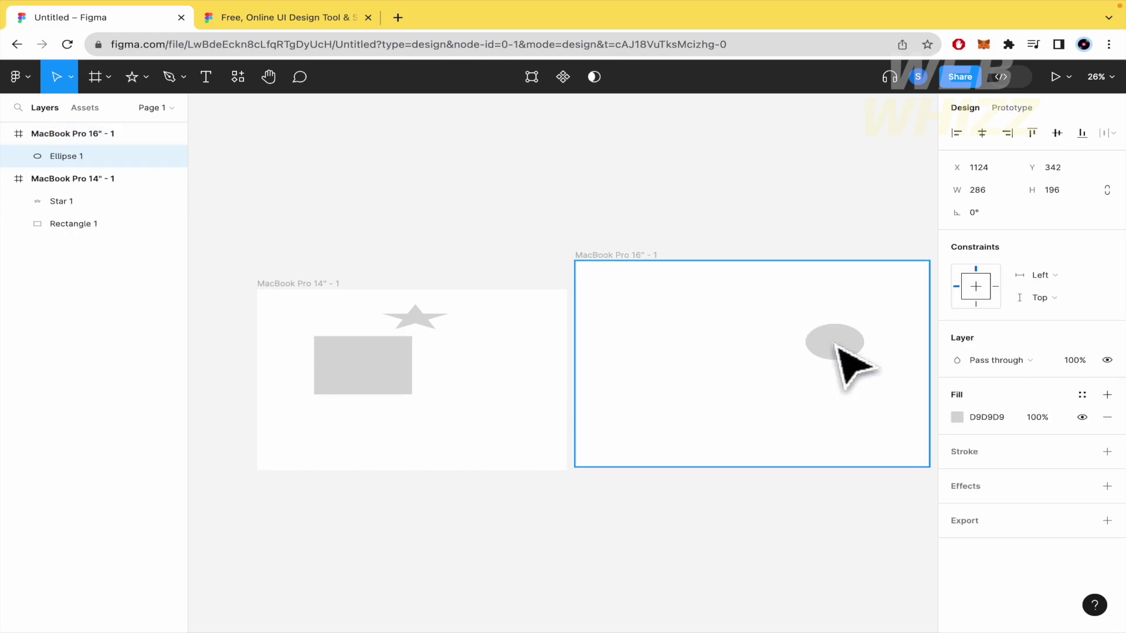
left_click_drag(391, 365, 711, 384)
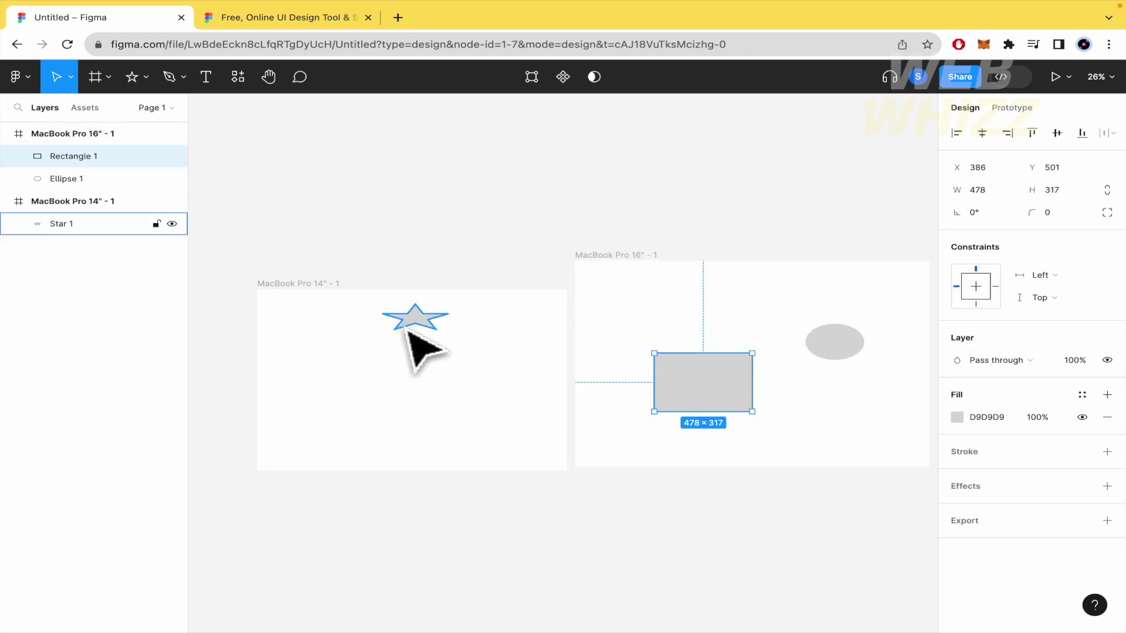
left_click_drag(410, 321, 739, 307)
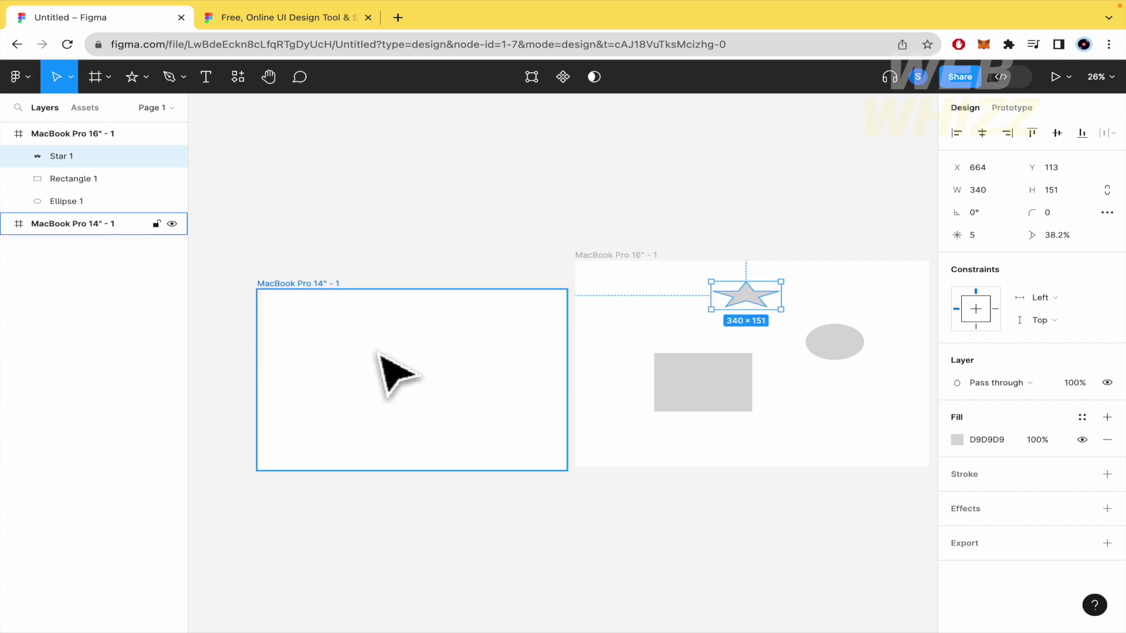
Undo the moves, then marquee-select all three shapes and move them together into the 16" frame
left_click(389, 371)
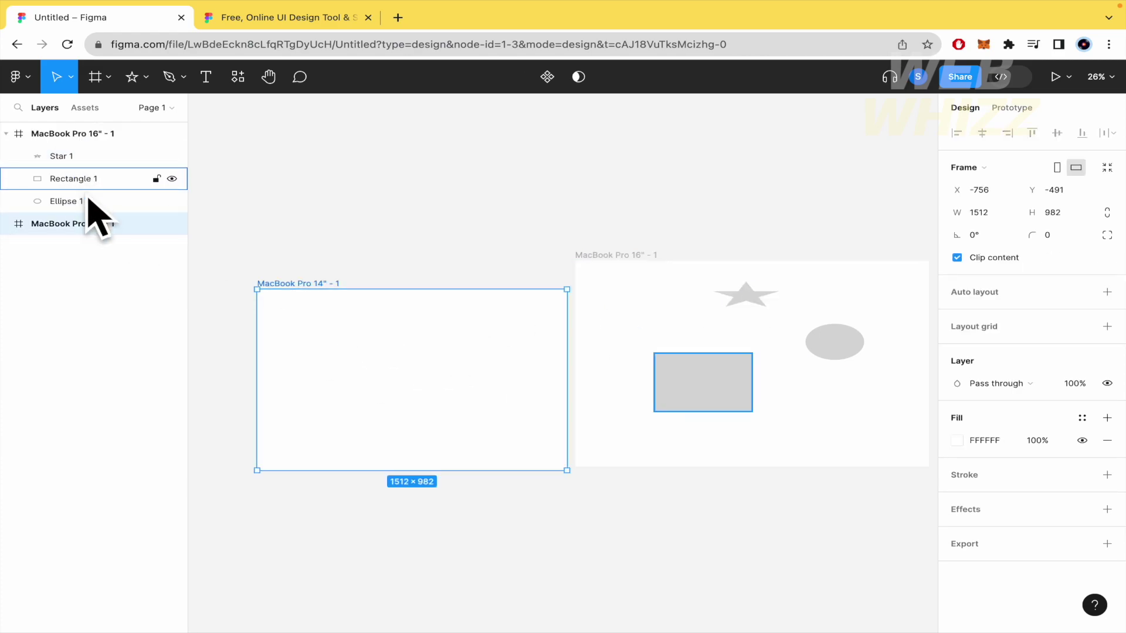
key("ctrl+z")
key("ctrl+z")
key("ctrl+z")
key("ctrl+z")
key("ctrl+z")
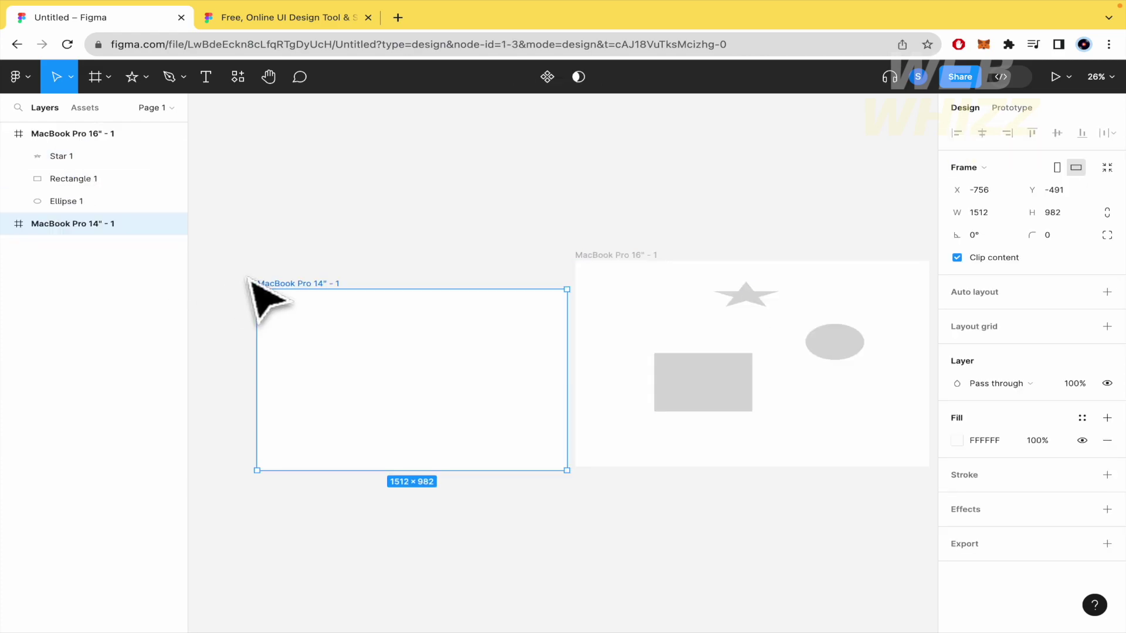
key("ctrl+z")
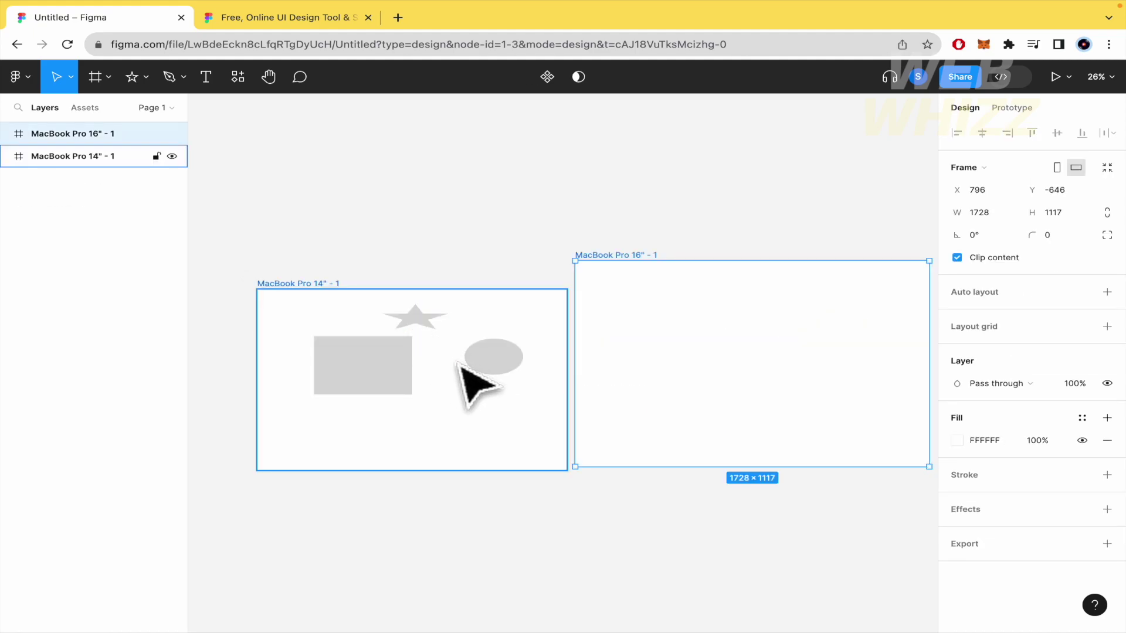
key("ctrl+shift+z")
left_click_drag(531, 406, 298, 316)
left_click_drag(380, 357, 720, 365)
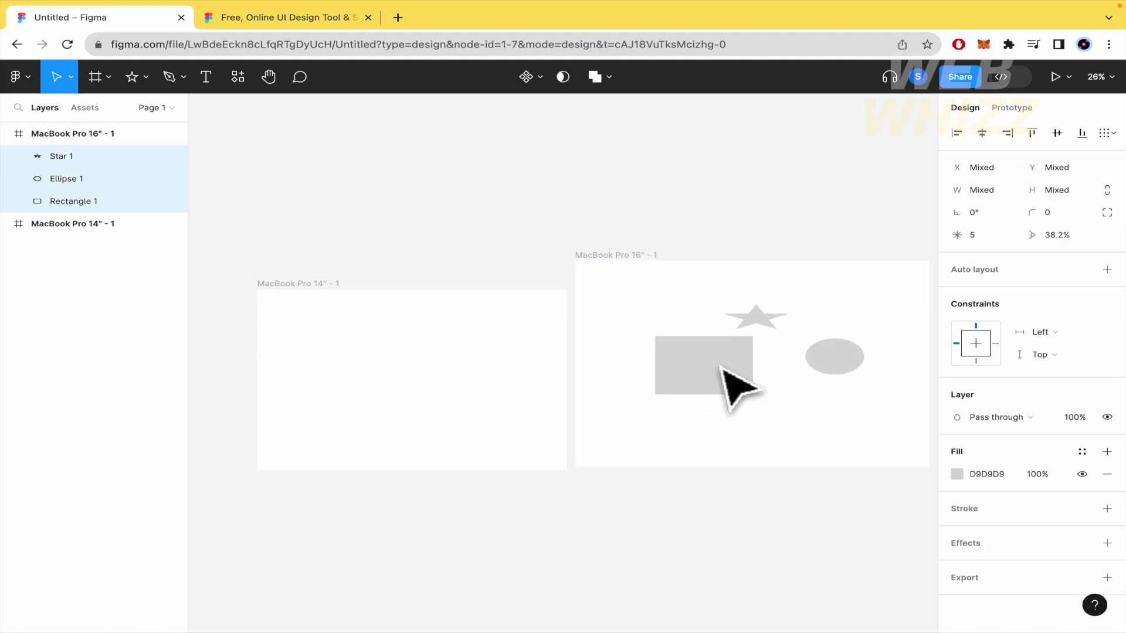
Select the now-empty MacBook Pro 14" - 1 frame and delete it
left_click(503, 402)
key("Delete")
left_click_drag(657, 433, 482, 439)
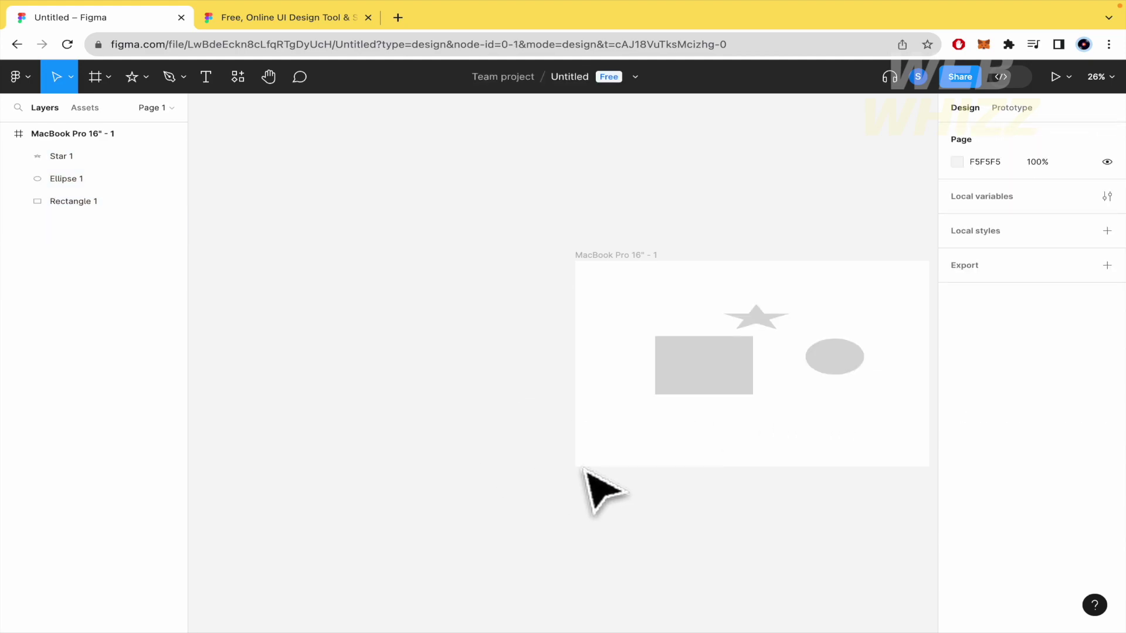